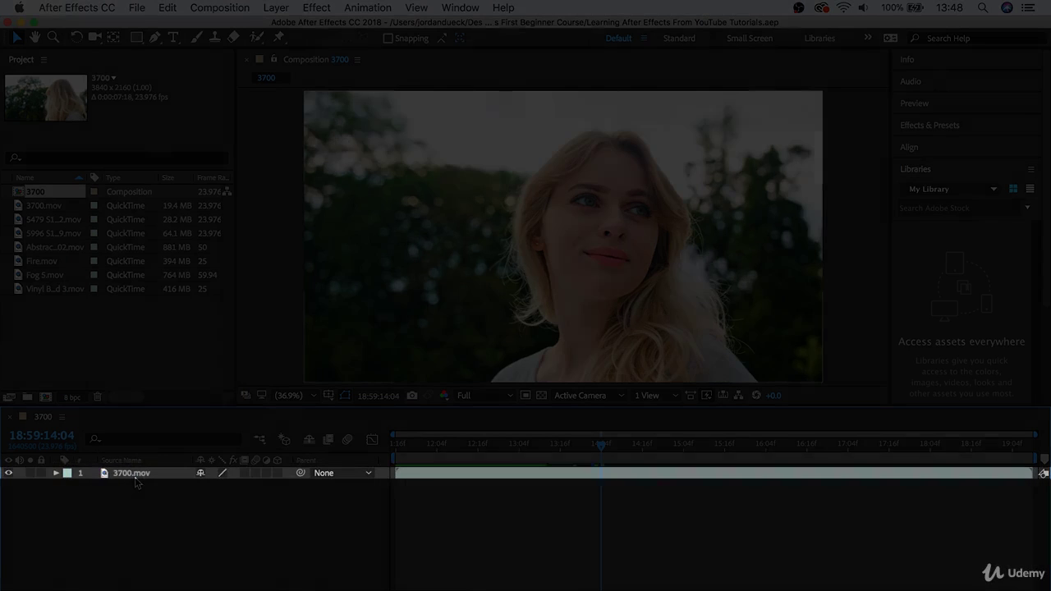
Drag the 5479 man-with-phone clip into composition 3700 beneath the 3700.mov layer
{"action": "left_click", "coordinate": [136, 476]}
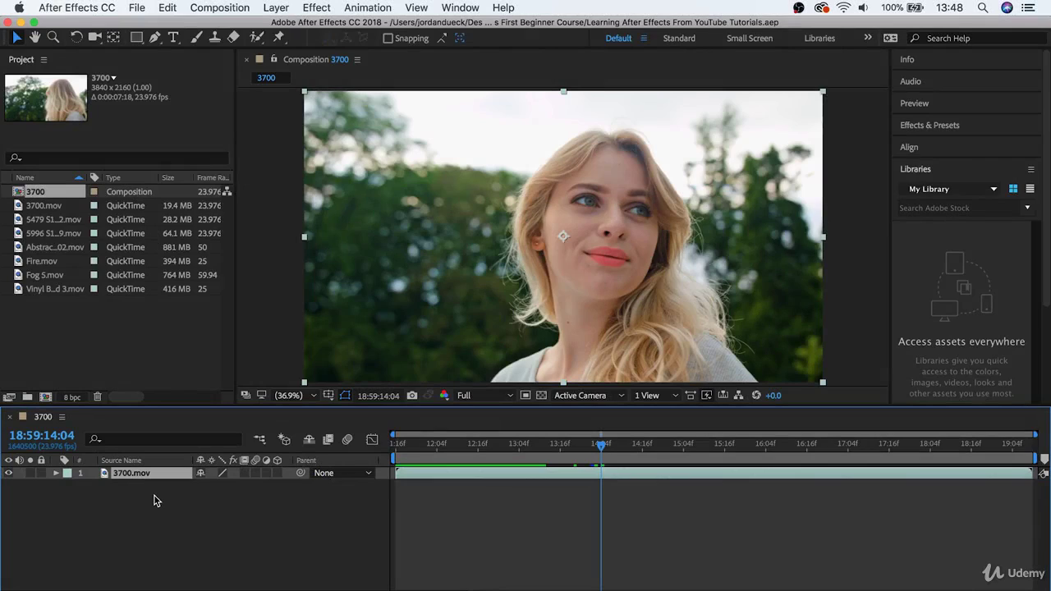
{"action": "mouse_move", "coordinate": [39, 220]}
{"action": "left_mouse_down"}
{"action": "mouse_move", "coordinate": [269, 353]}
{"action": "mouse_move", "coordinate": [435, 473]}
{"action": "mouse_move", "coordinate": [549, 484]}
{"action": "left_mouse_up"}
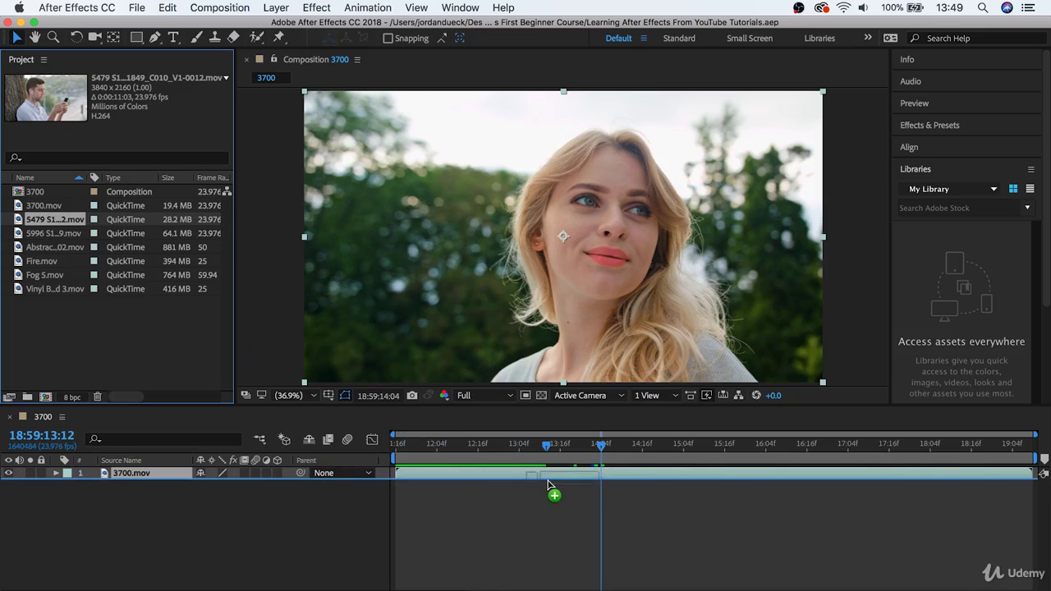
{"action": "left_click_drag", "start_coordinate": [549, 483], "coordinate": [396, 486]}
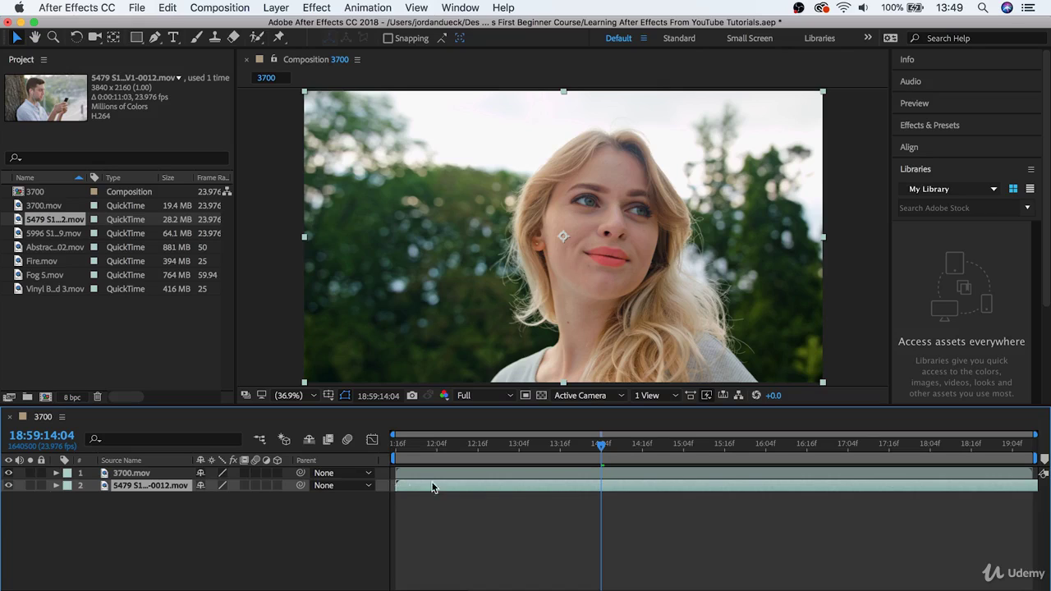
{"action": "left_click", "coordinate": [575, 474]}
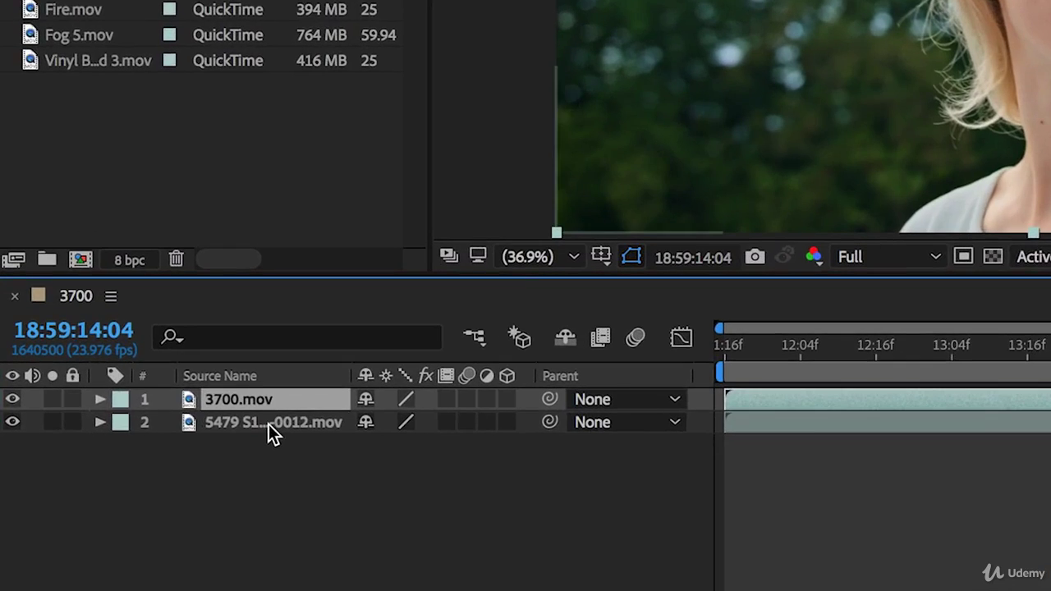
Move the man clip above the woman clip, then return it to layer 2
{"action": "left_click", "coordinate": [269, 423]}
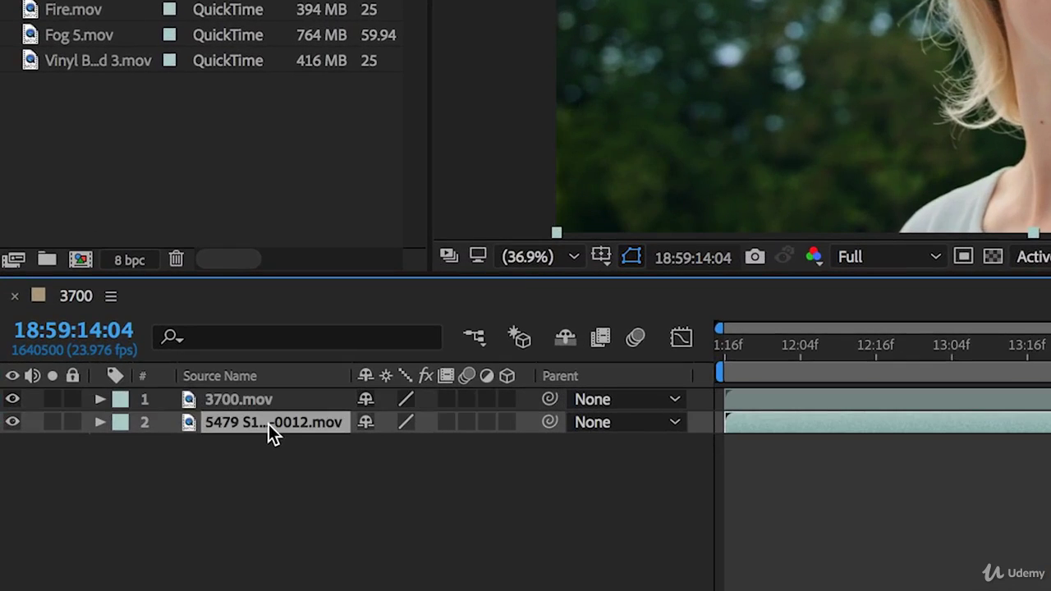
{"action": "left_click_drag", "start_coordinate": [268, 425], "coordinate": [273, 400]}
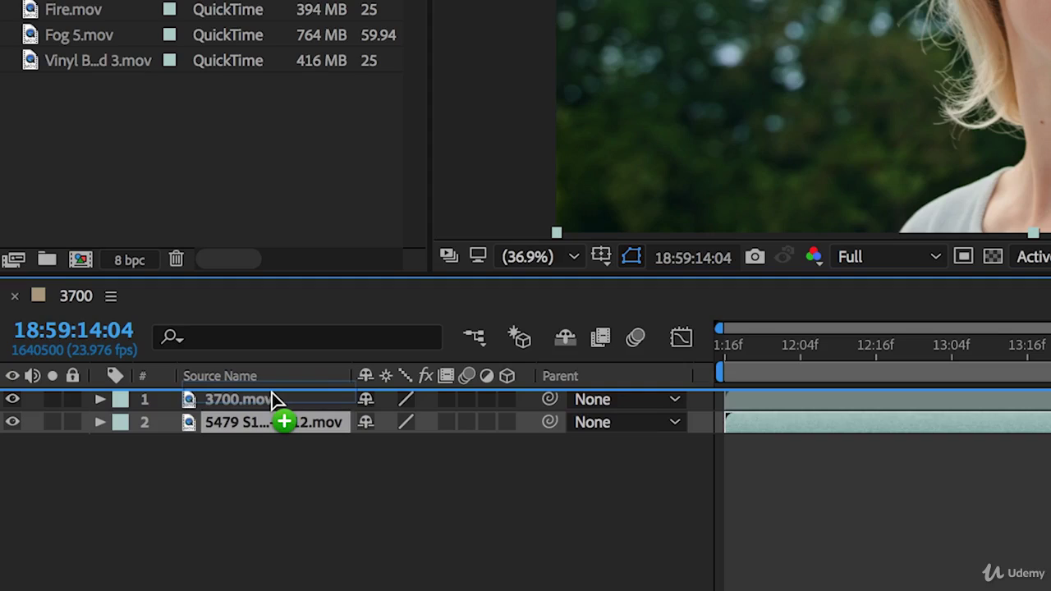
{"action": "left_click_drag", "start_coordinate": [274, 400], "coordinate": [273, 399]}
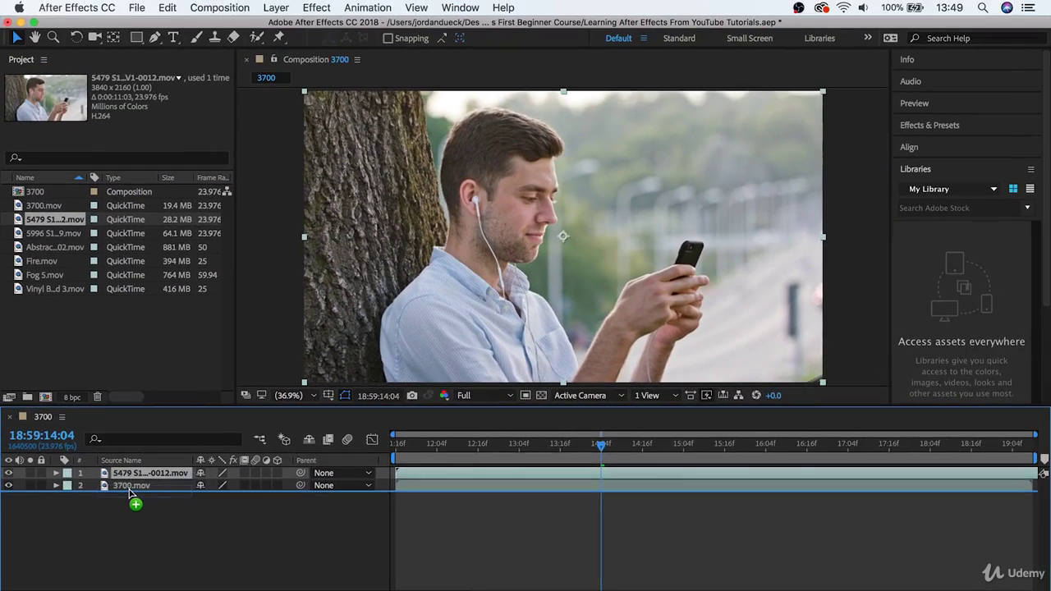
{"action": "left_click_drag", "start_coordinate": [148, 466], "coordinate": [129, 496]}
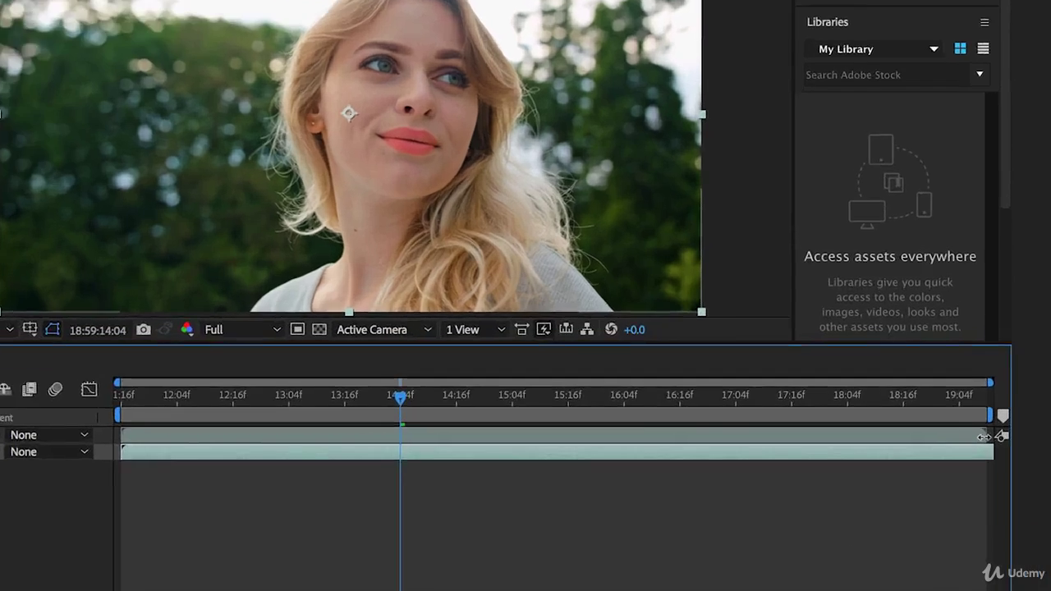
Trim 3700.mov's out point to the playhead and scrub to check the cut
{"action": "left_click_drag", "start_coordinate": [1033, 473], "coordinate": [618, 473]}
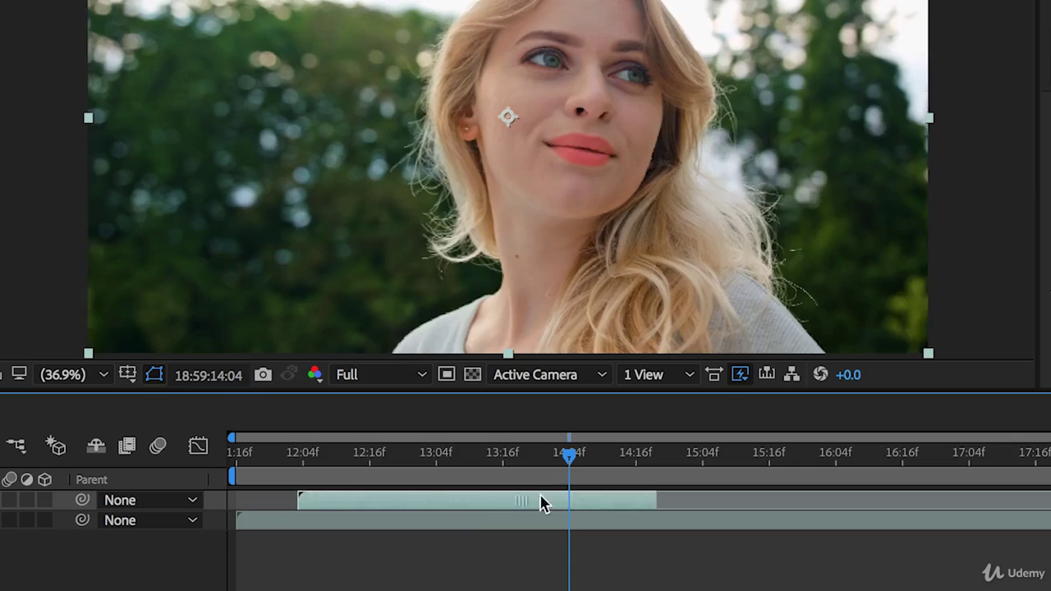
{"action": "mouse_move", "coordinate": [458, 490]}
{"action": "left_mouse_down"}
{"action": "mouse_move", "coordinate": [663, 490]}
{"action": "mouse_move", "coordinate": [466, 509]}
{"action": "left_mouse_up"}
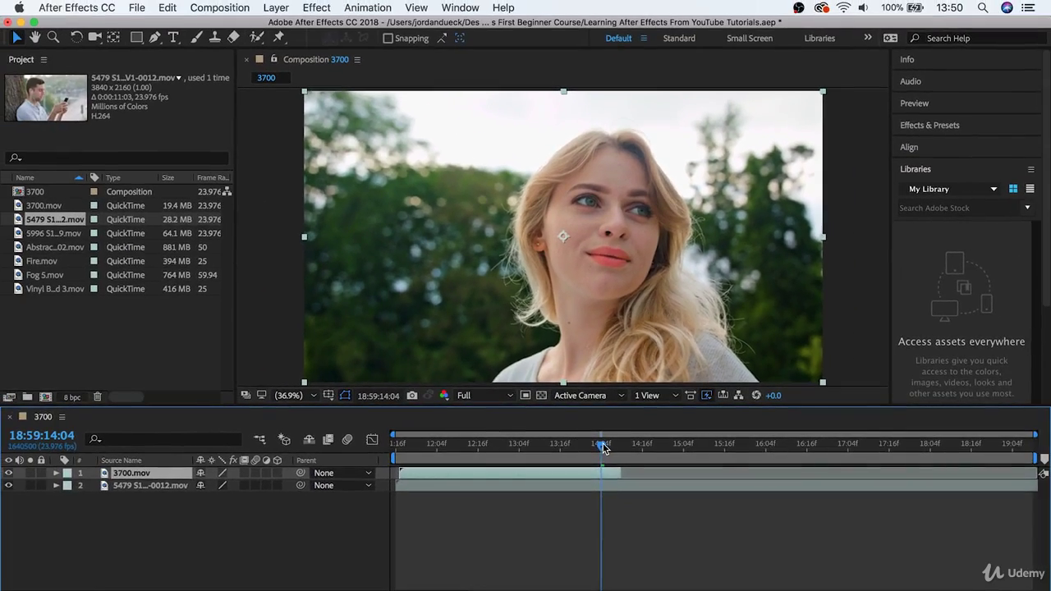
{"action": "left_click_drag", "start_coordinate": [600, 448], "coordinate": [629, 448]}
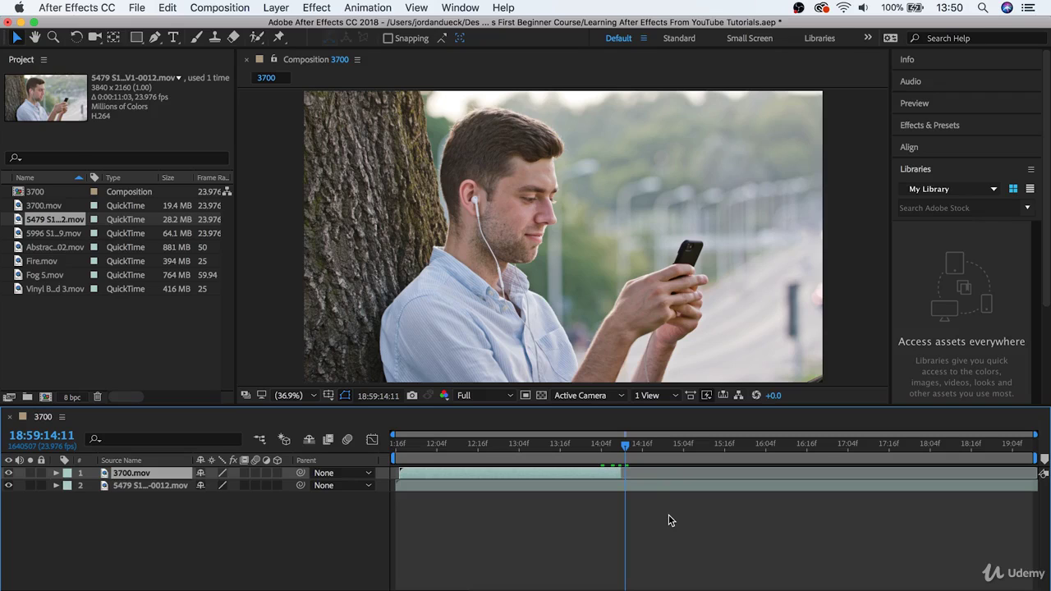
{"action": "left_click_drag", "start_coordinate": [625, 447], "coordinate": [611, 448]}
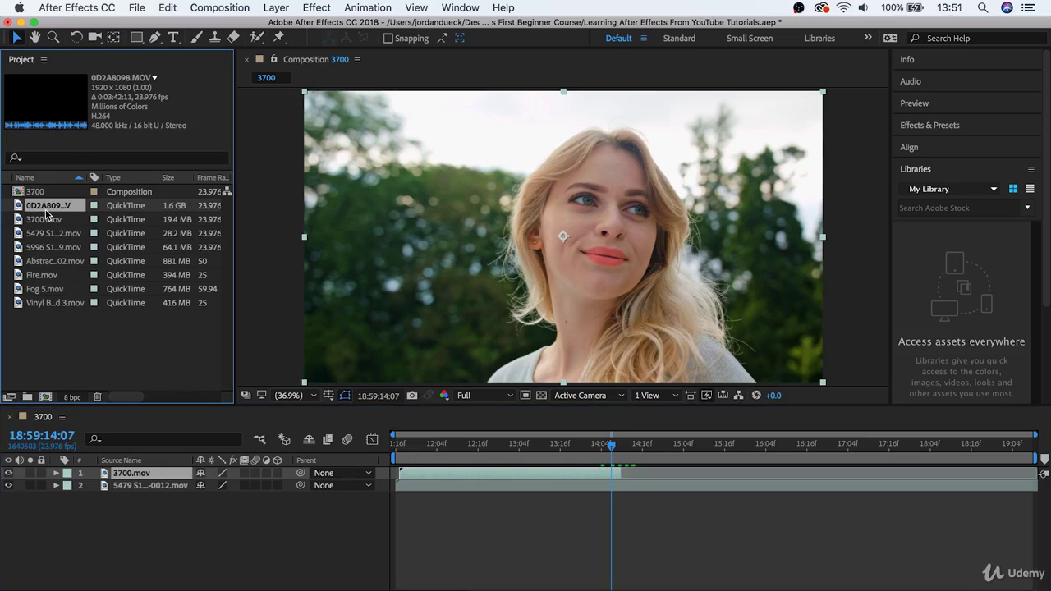
Add 0D2A8098.MOV as the third layer and hide the woman and man clip layers
{"action": "mouse_move", "coordinate": [42, 207]}
{"action": "left_mouse_down"}
{"action": "mouse_move", "coordinate": [31, 452]}
{"action": "mouse_move", "coordinate": [12, 542]}
{"action": "left_mouse_up"}
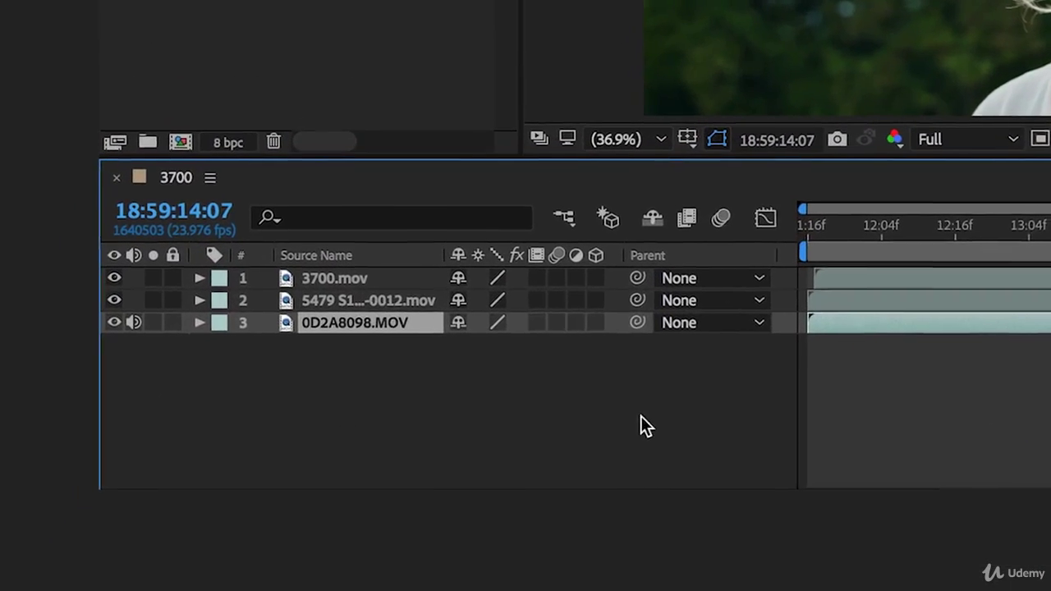
{"action": "left_click", "coordinate": [876, 278]}
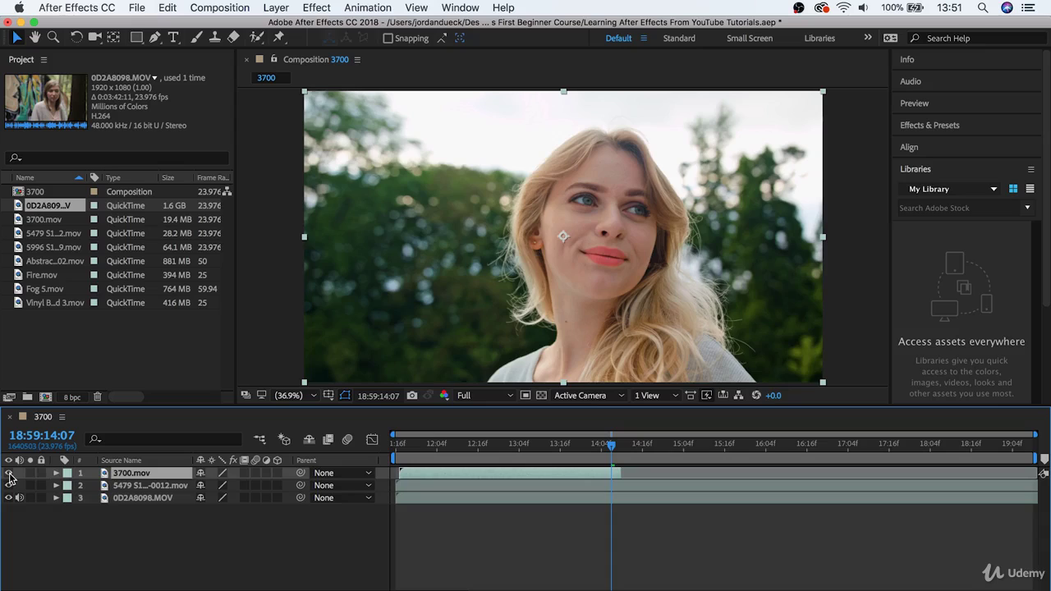
{"action": "left_click", "coordinate": [9, 474]}
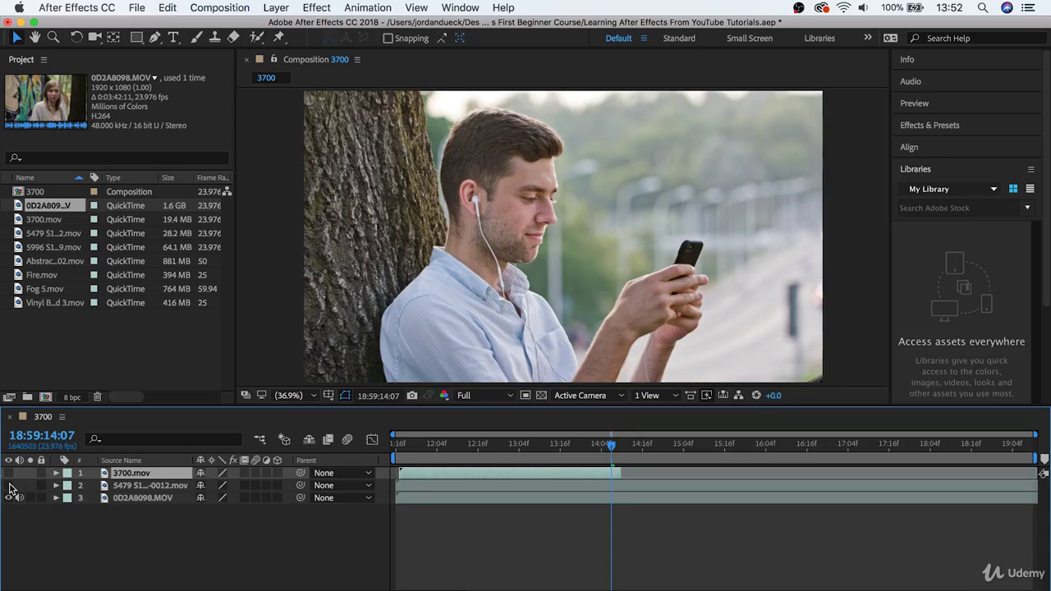
{"action": "left_click", "coordinate": [9, 486]}
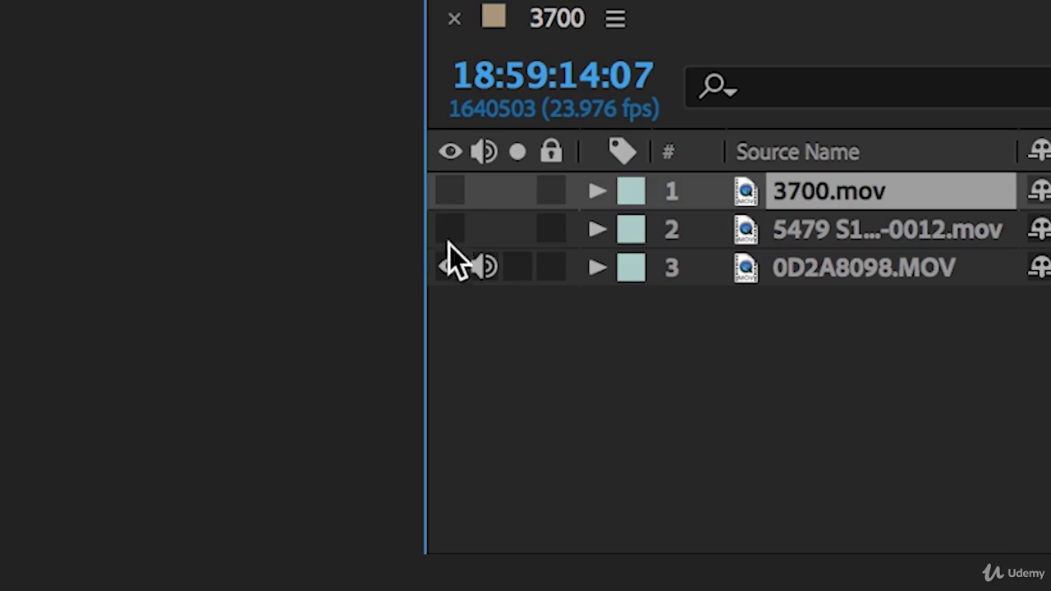
Mute 0D2A8098.MOV's audio and make the man and woman clip layers visible again
{"action": "left_click", "coordinate": [484, 278]}
{"action": "left_click", "coordinate": [452, 228]}
{"action": "left_click", "coordinate": [451, 191]}
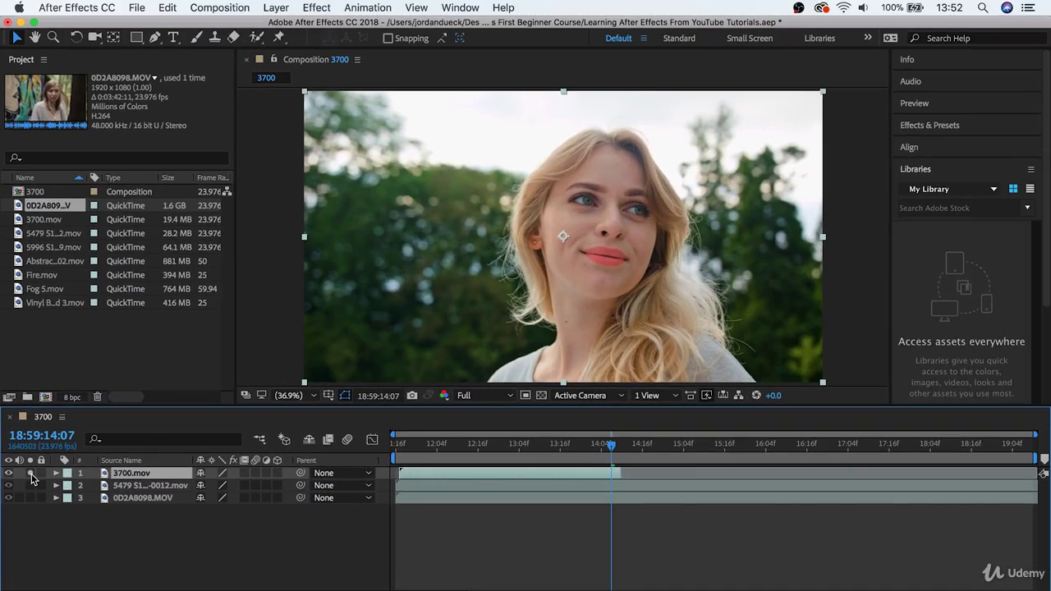
Try soloing each layer in turn, then lock the woman clip layer
{"action": "left_click", "coordinate": [30, 473]}
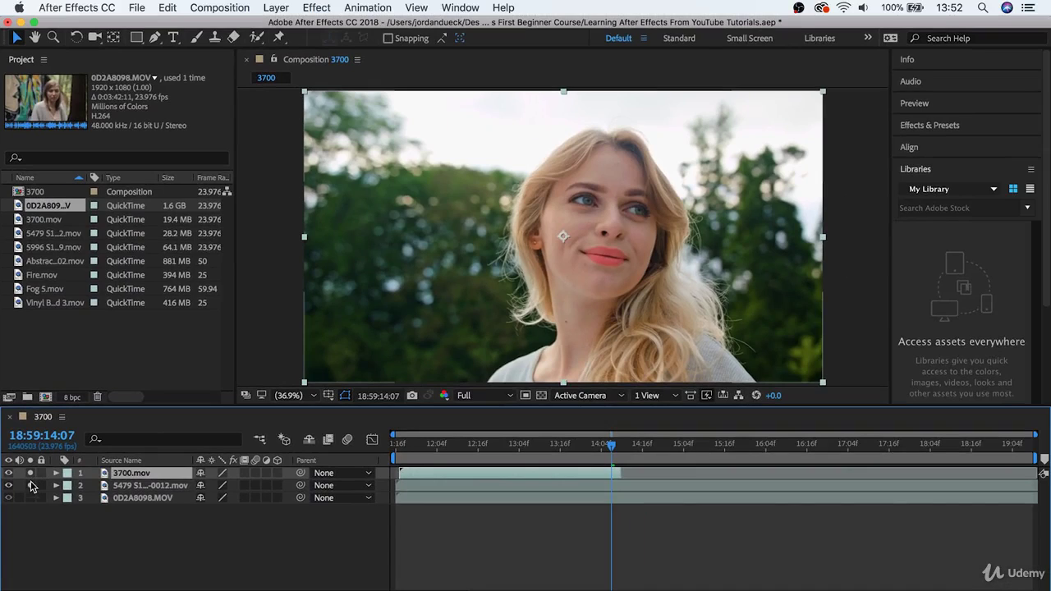
{"action": "left_click", "coordinate": [30, 474]}
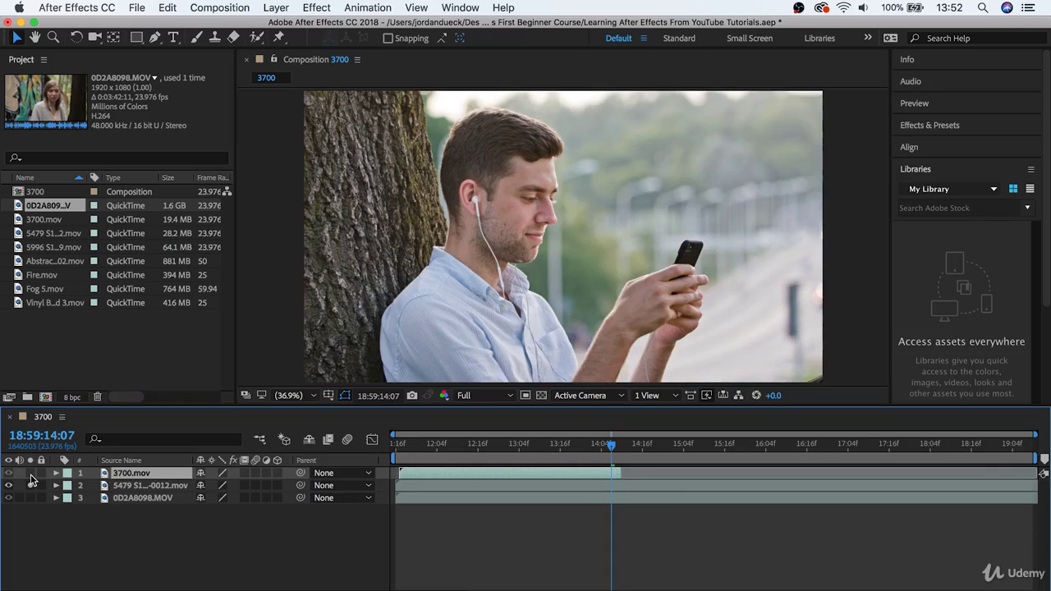
{"action": "left_click", "coordinate": [30, 485]}
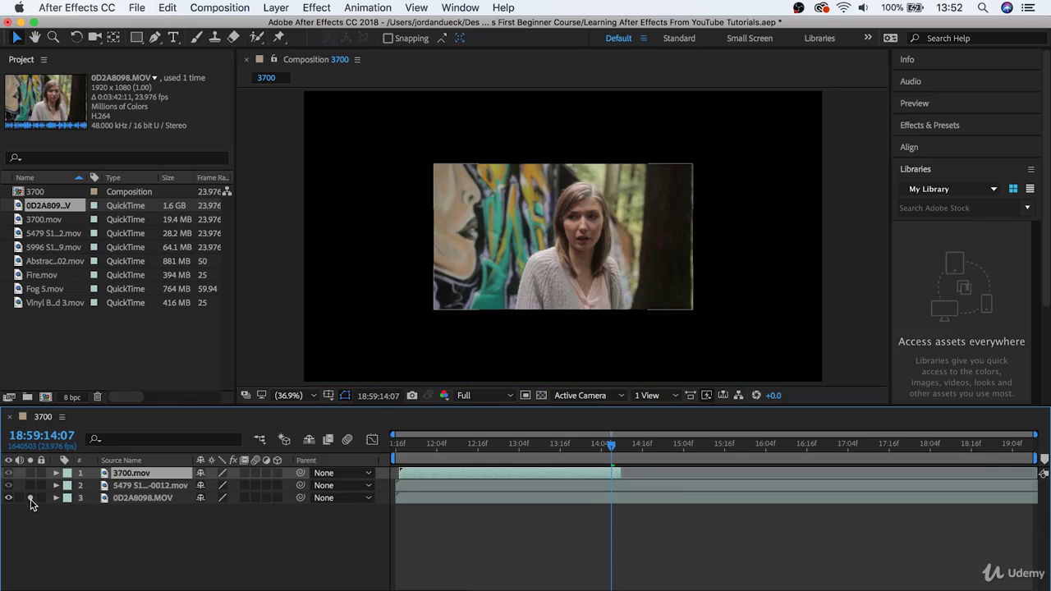
{"action": "left_click", "coordinate": [30, 498]}
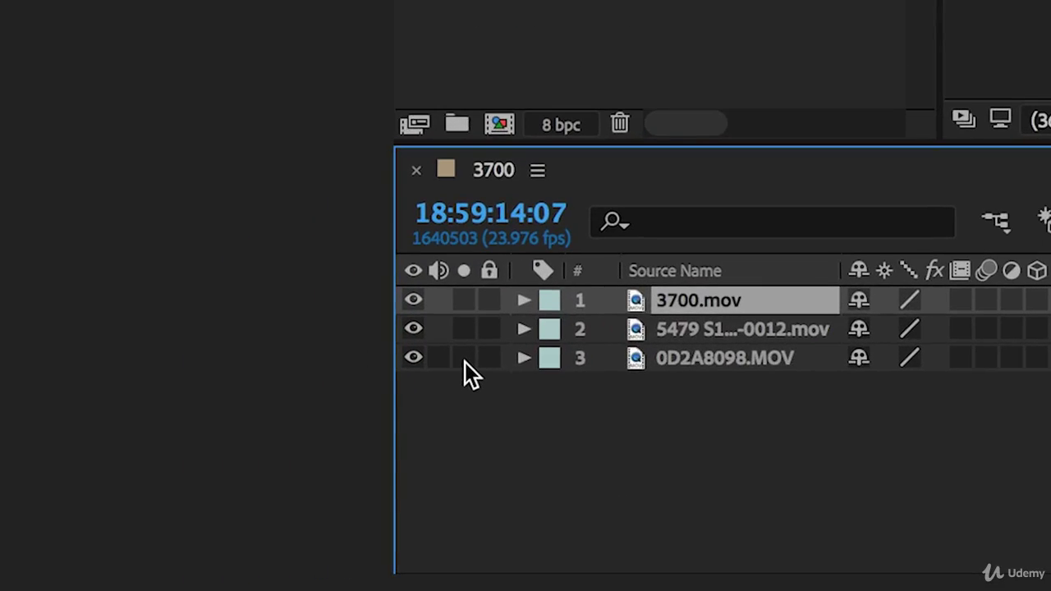
{"action": "left_click", "coordinate": [489, 301]}
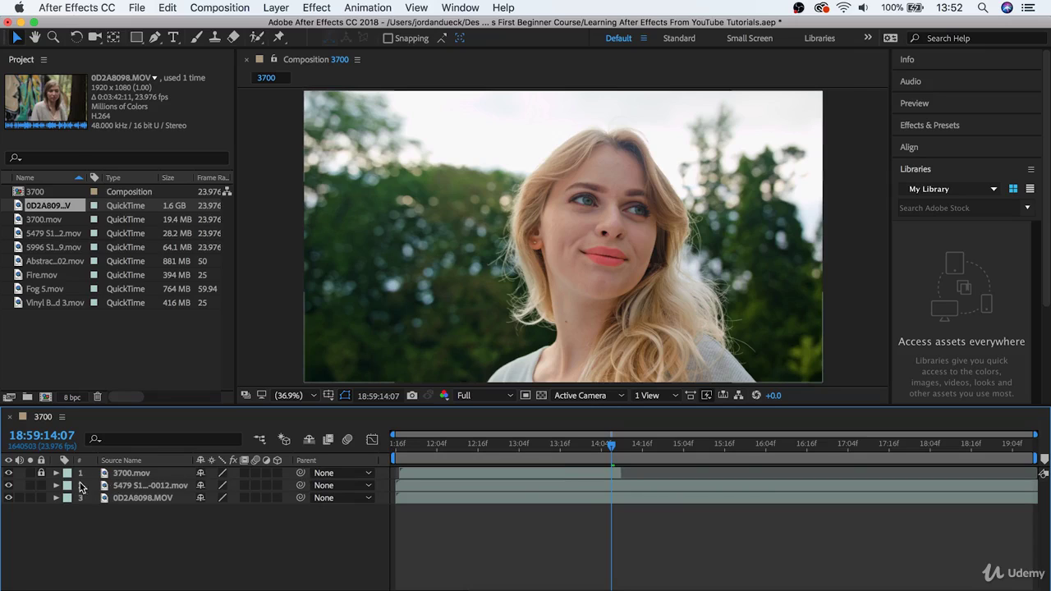
Expand and collapse the woman clip's Transform properties, then unlock the layer
{"action": "left_click", "coordinate": [56, 474]}
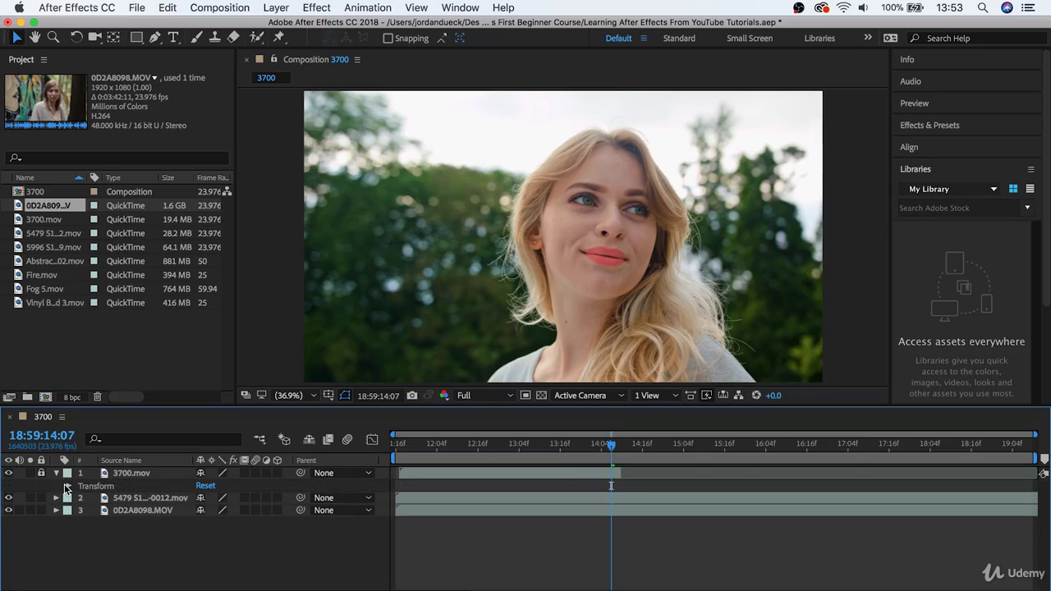
{"action": "left_click", "coordinate": [69, 486]}
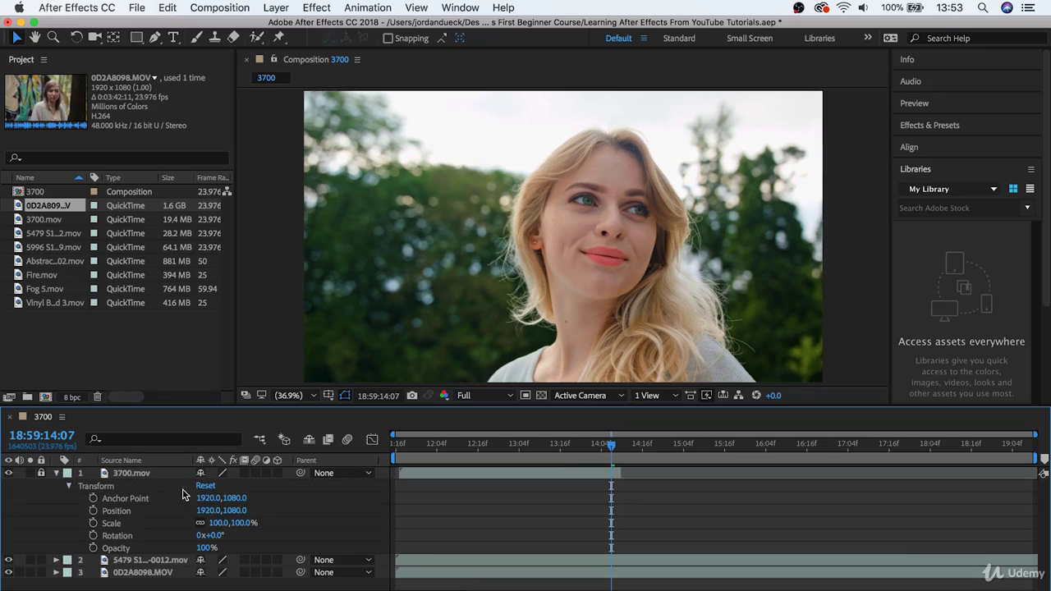
{"action": "left_click", "coordinate": [69, 486]}
{"action": "left_click", "coordinate": [56, 474]}
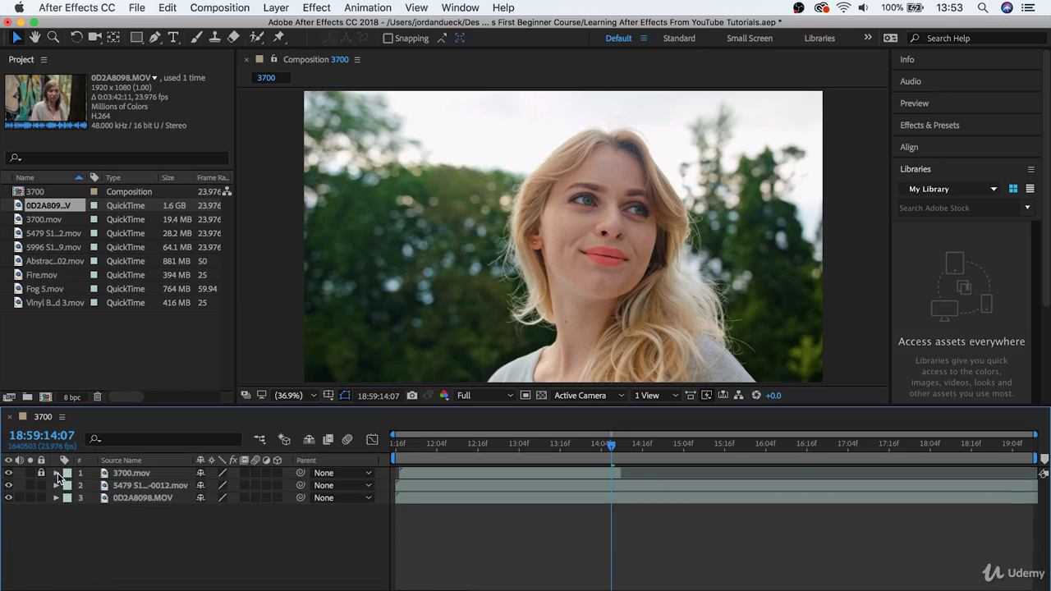
{"action": "left_click", "coordinate": [41, 474]}
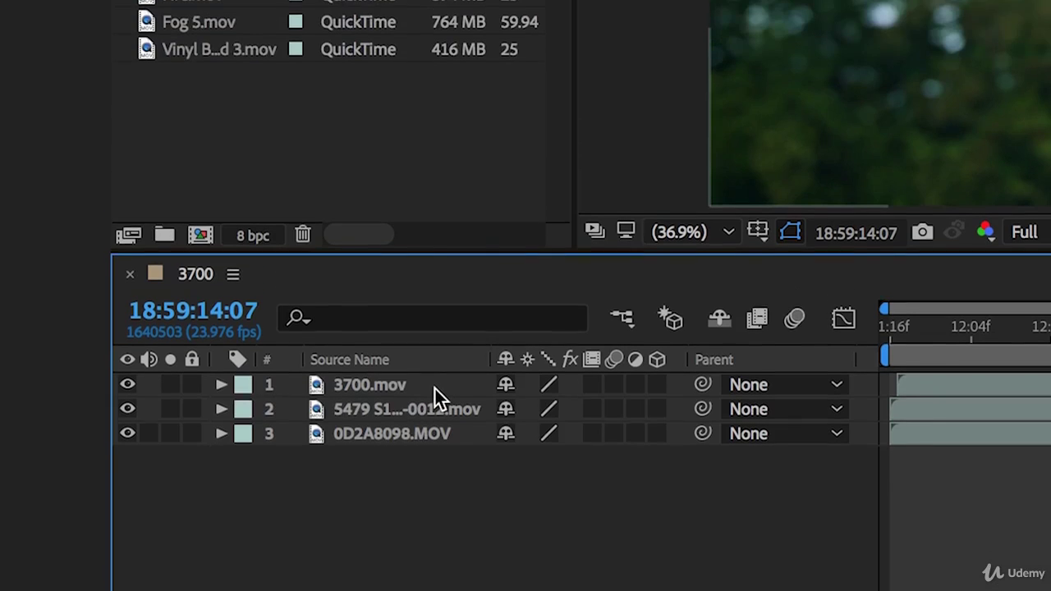
Rename the 3700.mov layer to 'Woman With Smile' via the layer's context menu
{"action": "left_click", "coordinate": [435, 327]}
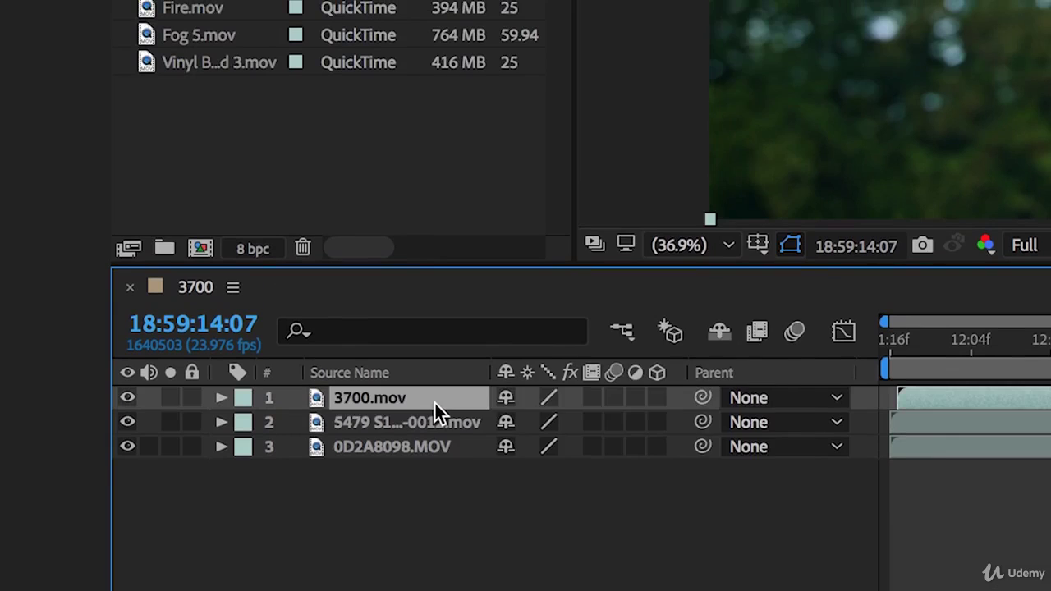
{"action": "right_click", "coordinate": [435, 403]}
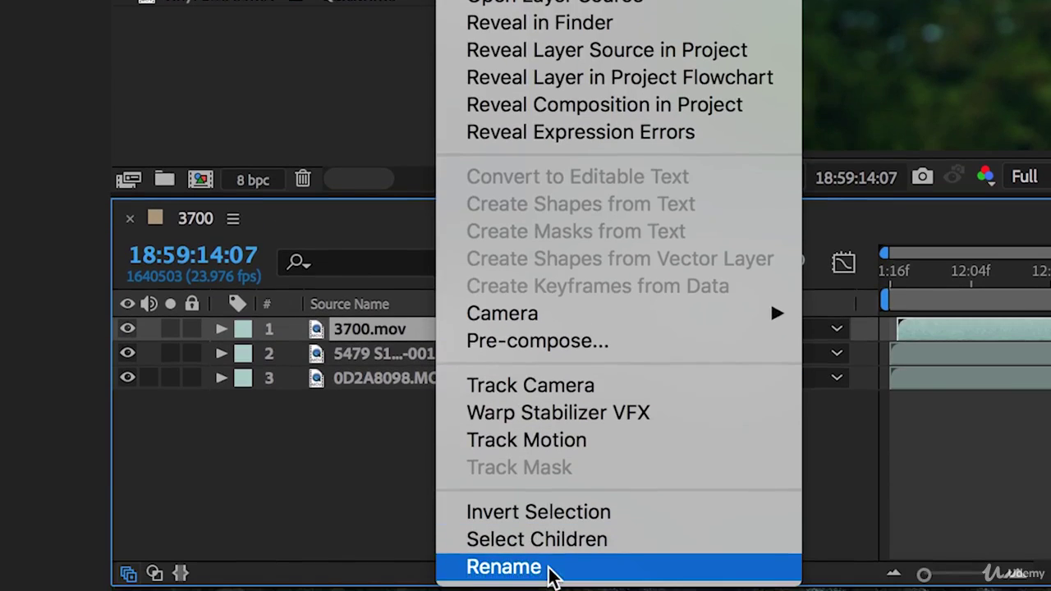
{"action": "left_click", "coordinate": [547, 568]}
{"action": "type", "text": "Woman "}
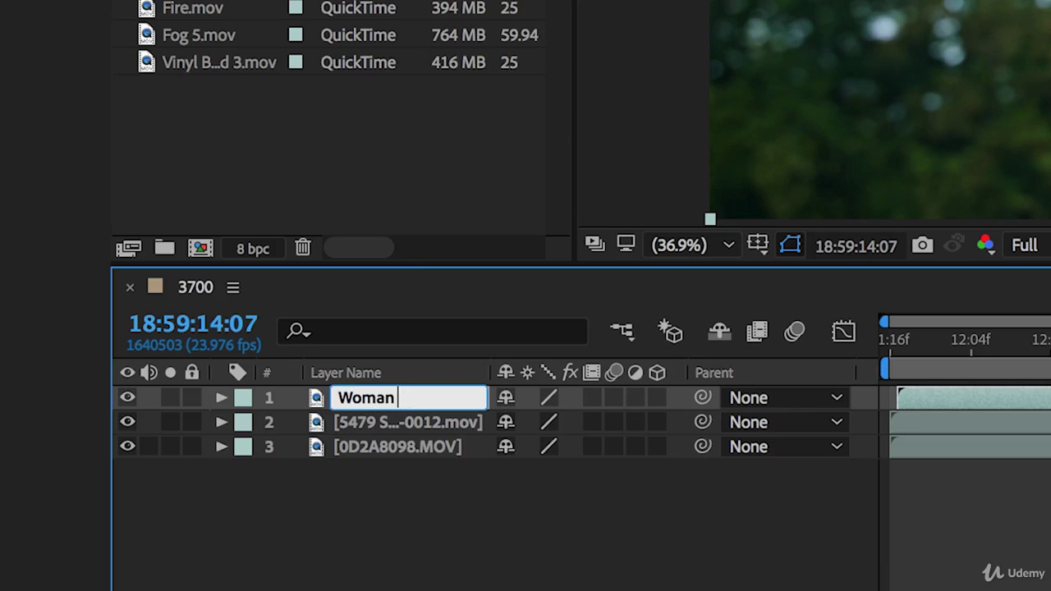
{"action": "type", "text": "With Smile"}
{"action": "key", "text": "Return"}
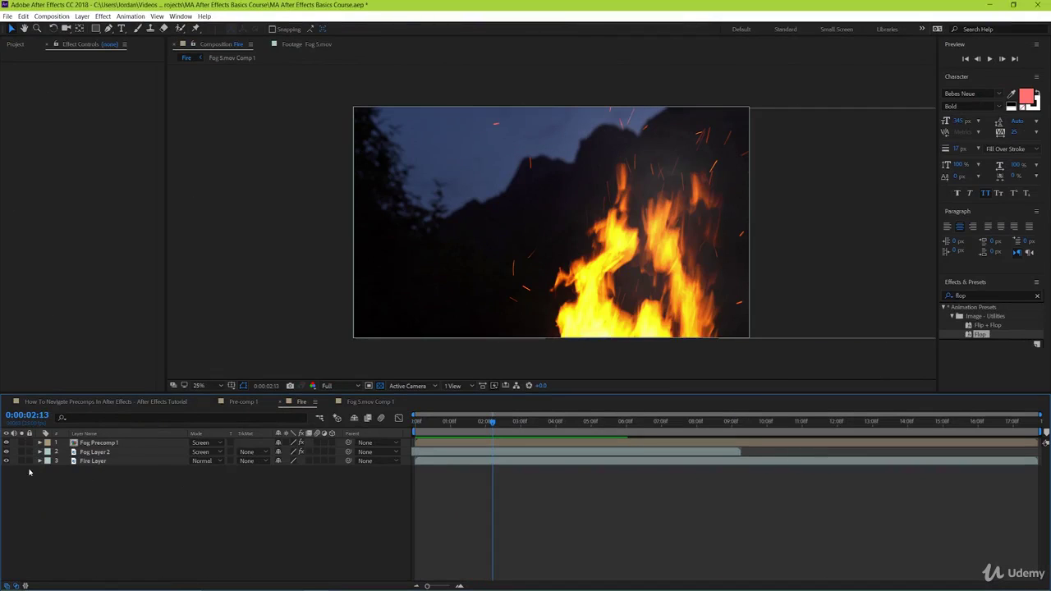
{"action": "left_click", "coordinate": [6, 461]}
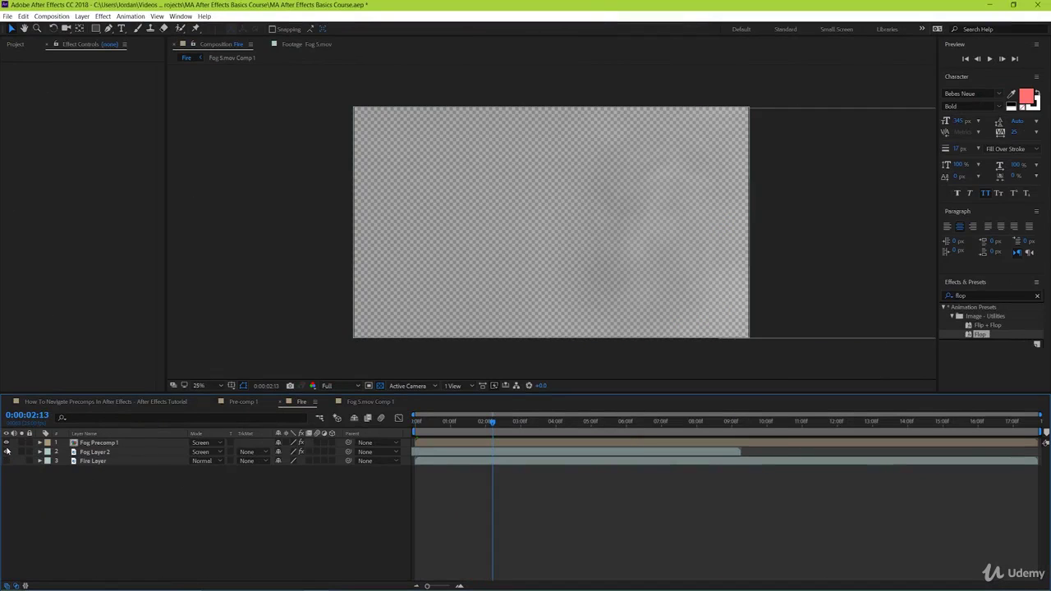
{"action": "left_click", "coordinate": [380, 385]}
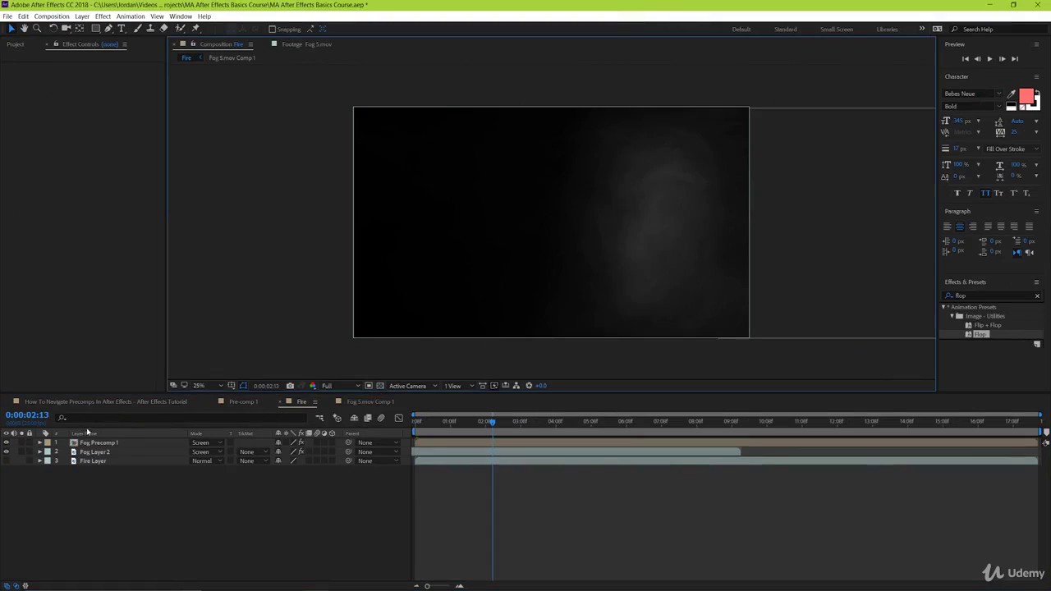
{"action": "left_click", "coordinate": [6, 451]}
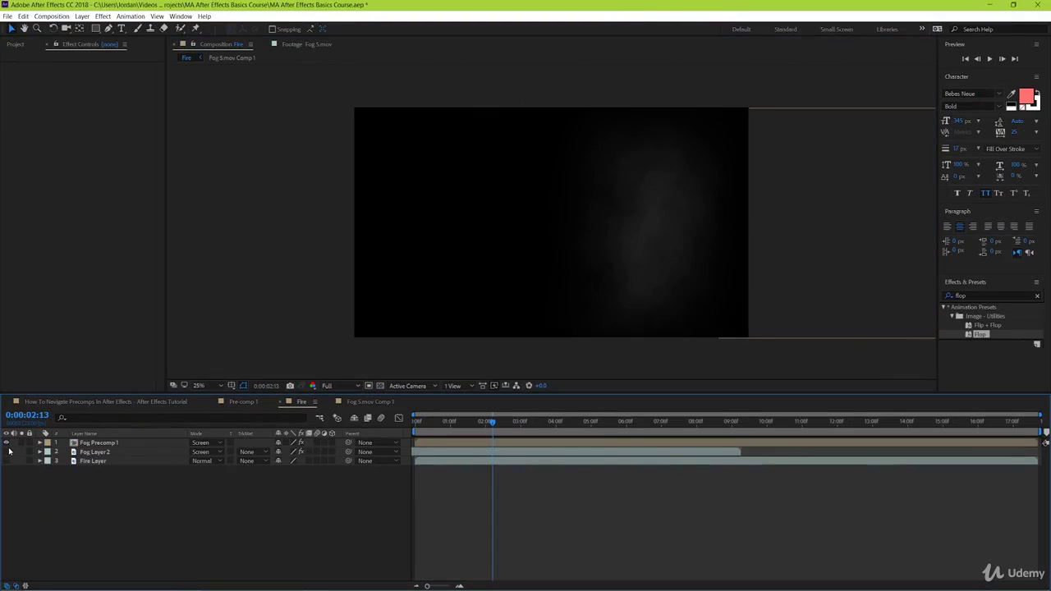
{"action": "left_click", "coordinate": [8, 460]}
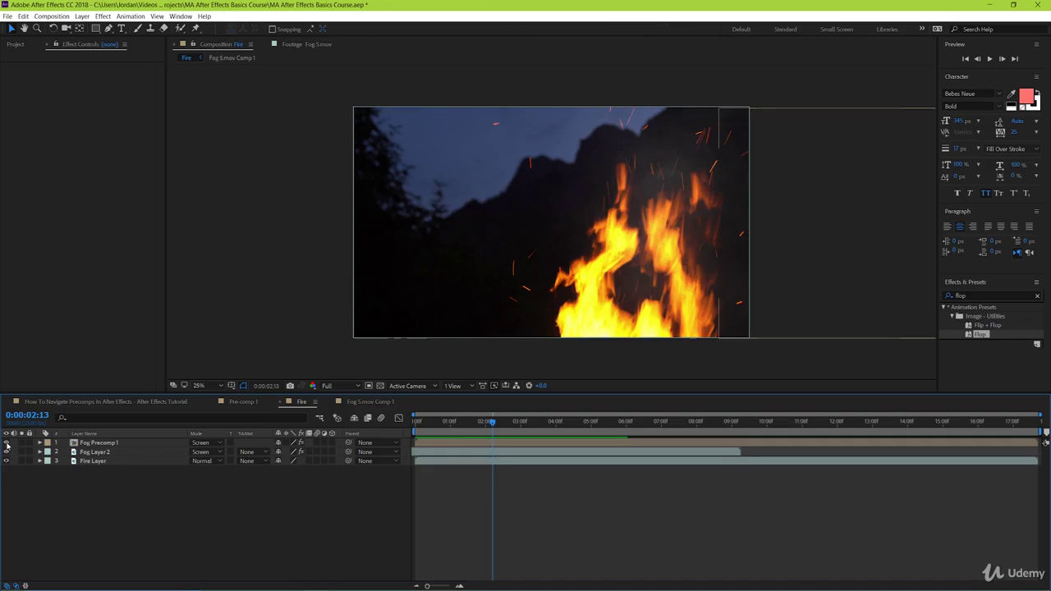
{"action": "left_click", "coordinate": [7, 452]}
{"action": "left_click", "coordinate": [7, 451]}
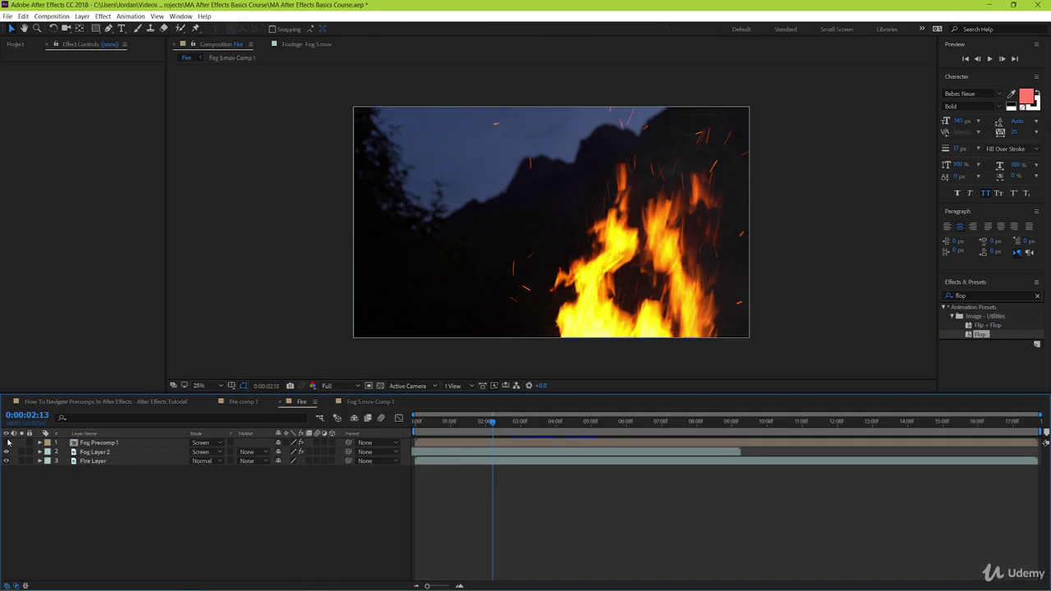
Preview the Fire composition, then select both Fog Precomp 1 and Fog Layer 2
{"action": "key", "text": "space"}
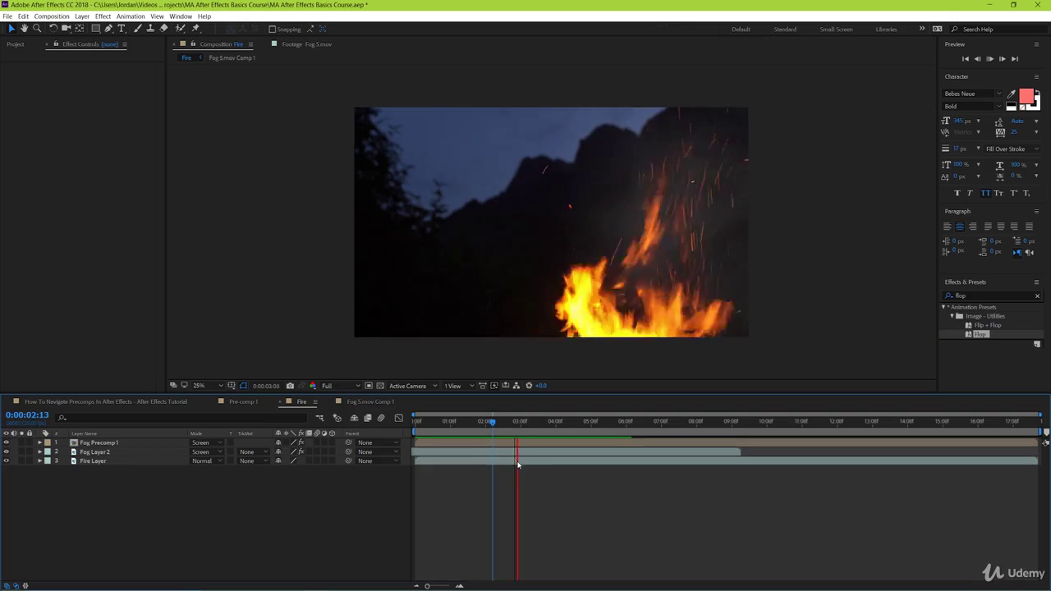
{"action": "key", "text": "space"}
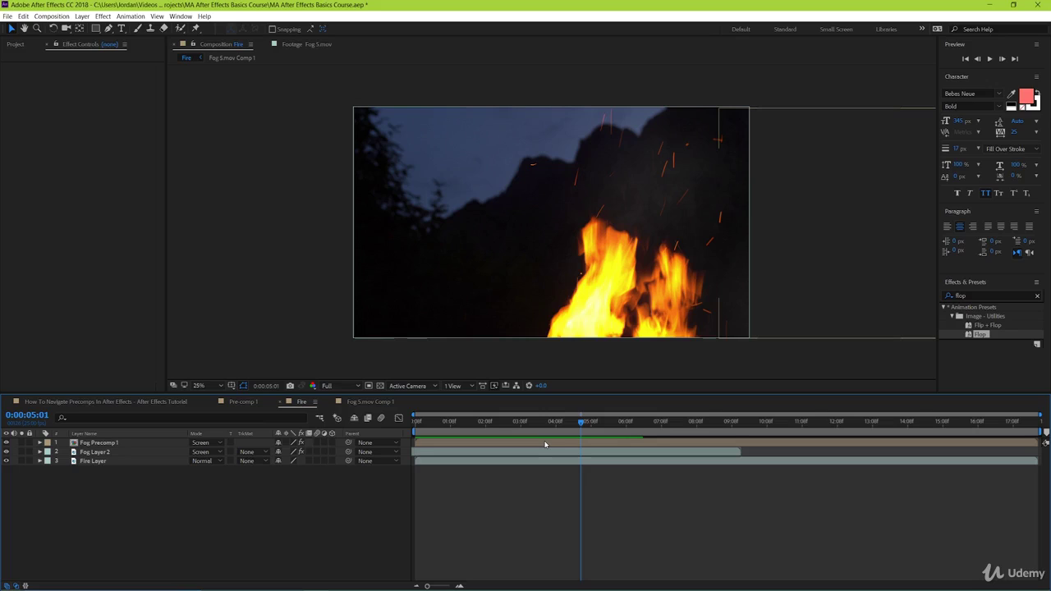
{"action": "left_click", "coordinate": [544, 444]}
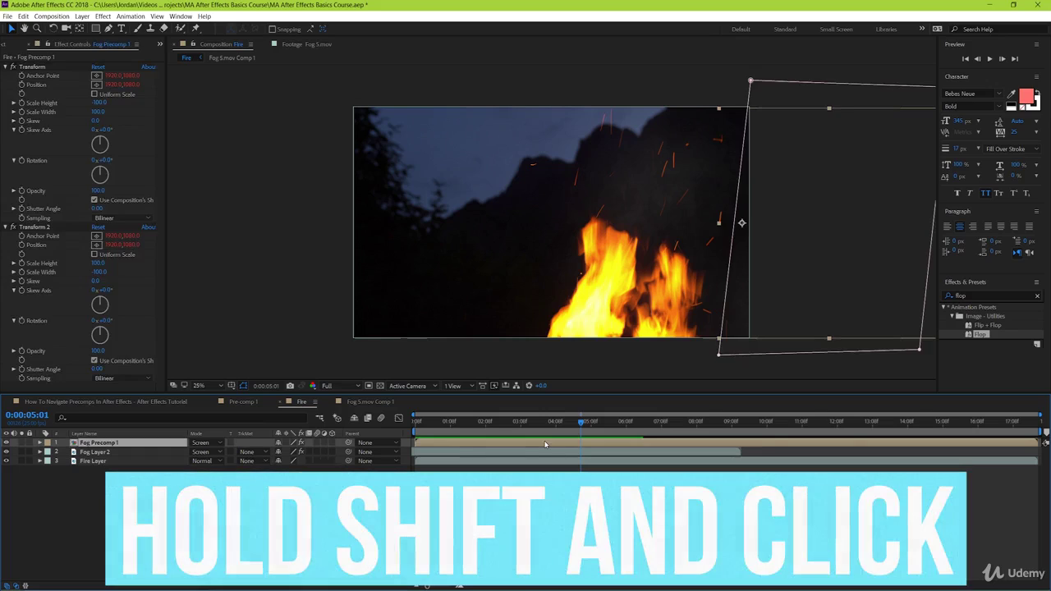
{"action": "left_click", "coordinate": [542, 456], "text": "shift"}
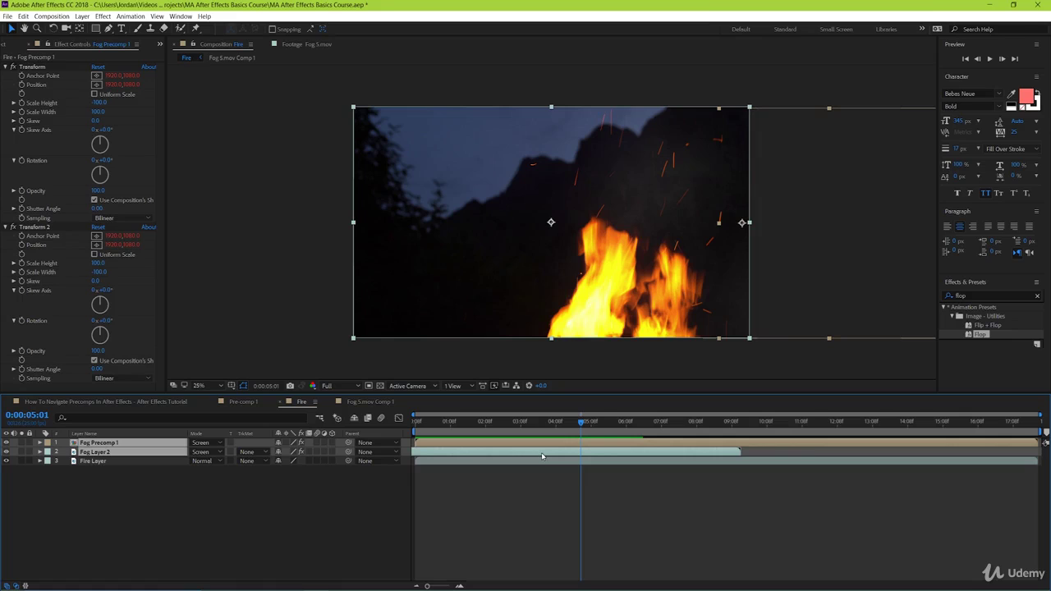
Pre-compose the two fog layers as 'Fog Layer Precomp', moving all attributes
{"action": "right_click", "coordinate": [540, 446]}
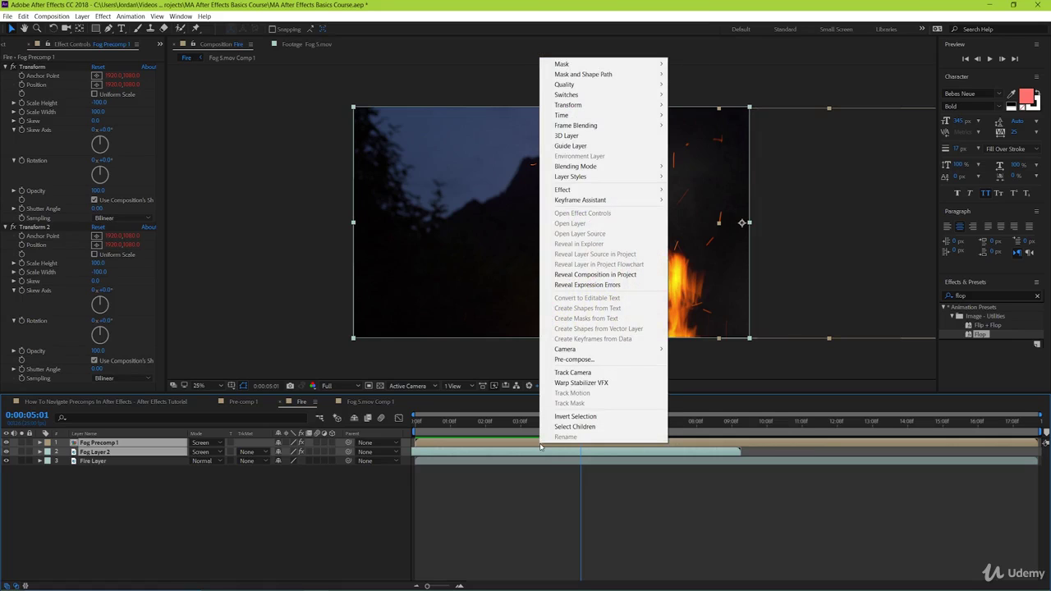
{"action": "left_click", "coordinate": [573, 359]}
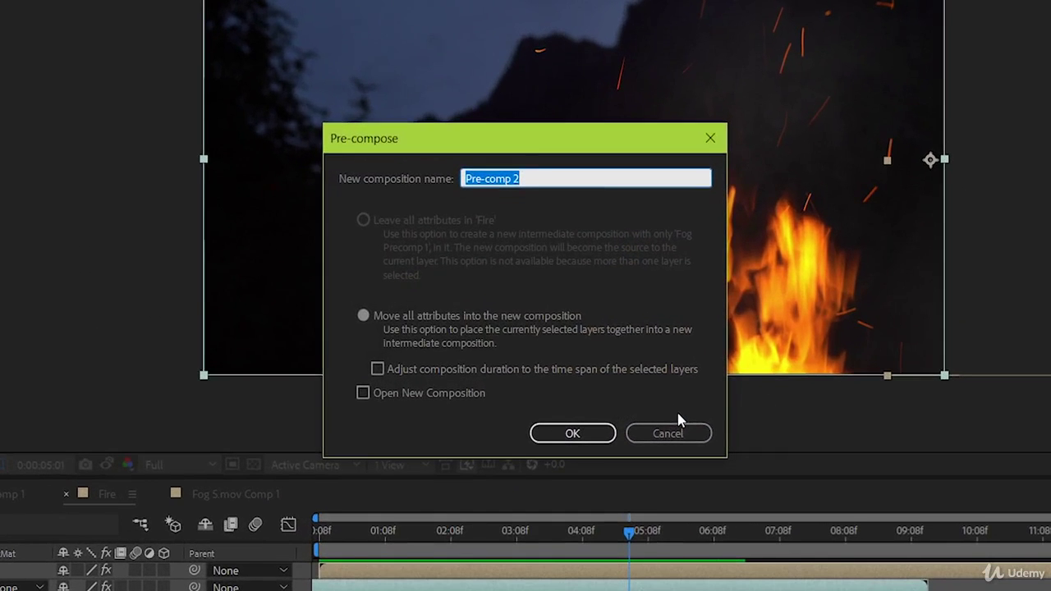
{"action": "type", "text": "Fo"}
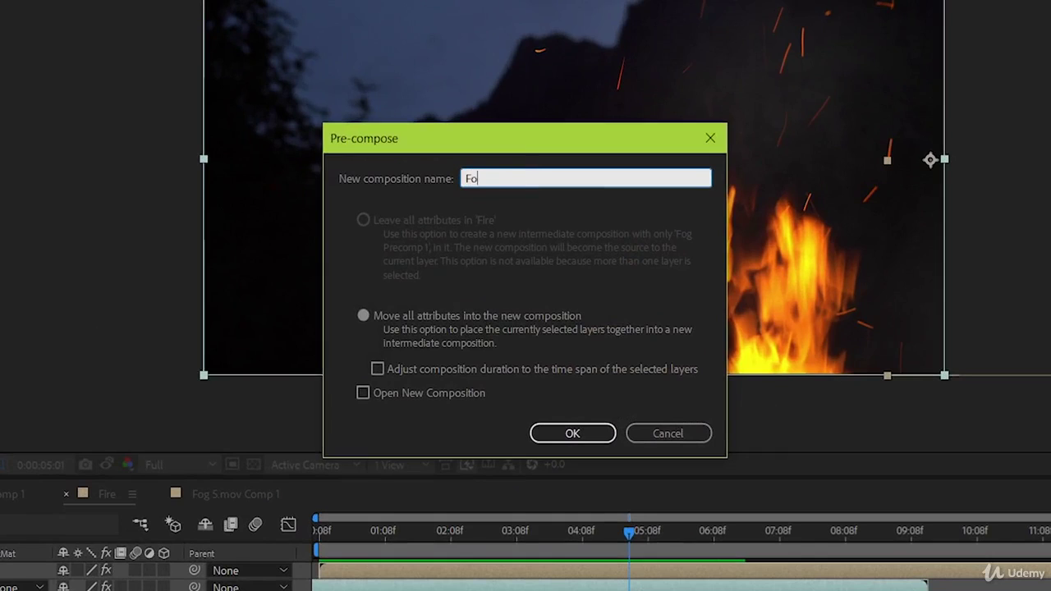
{"action": "type", "text": "g Layer Preco"}
{"action": "type", "text": "mp"}
{"action": "key", "text": "Return"}
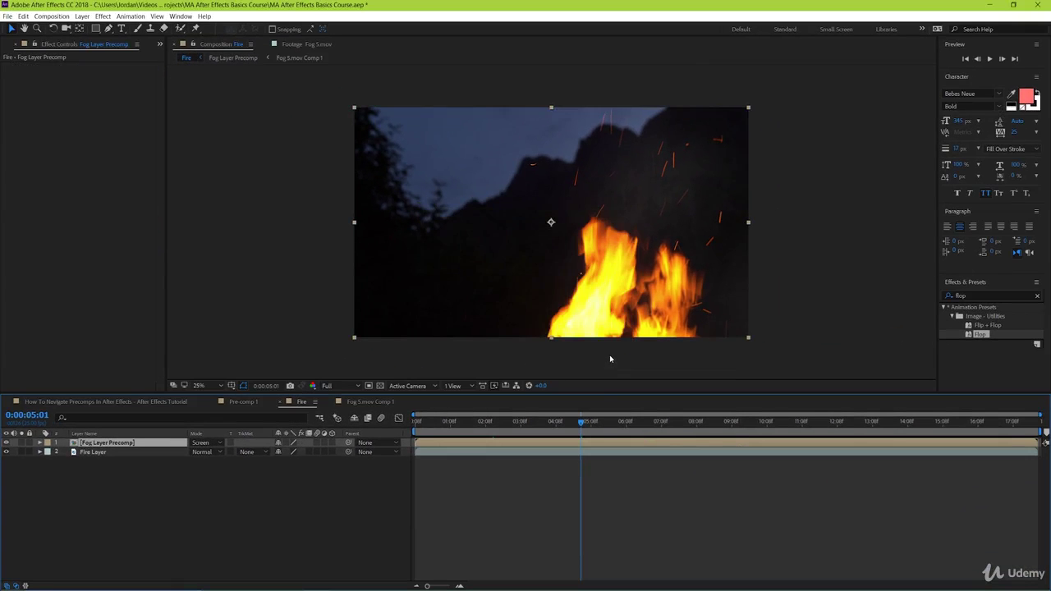
Open Fog Layer Precomp, toggle Fog Layer 2 off and on, and scrub to an early frame
{"action": "double_click", "coordinate": [596, 444]}
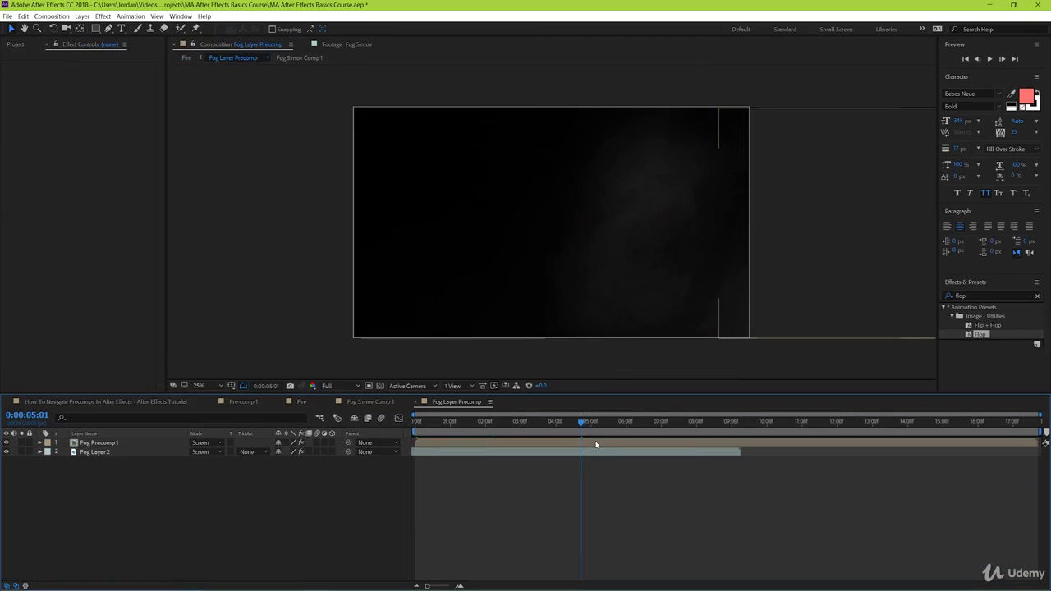
{"action": "mouse_move", "coordinate": [575, 423]}
{"action": "left_mouse_down"}
{"action": "mouse_move", "coordinate": [524, 423]}
{"action": "mouse_move", "coordinate": [593, 422]}
{"action": "left_mouse_up"}
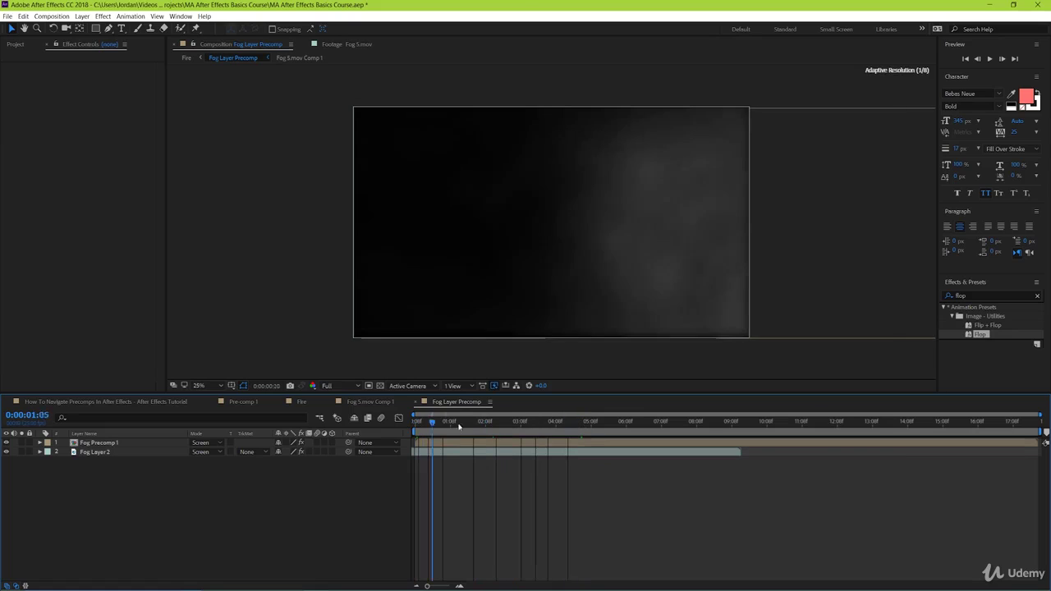
{"action": "left_click", "coordinate": [6, 452]}
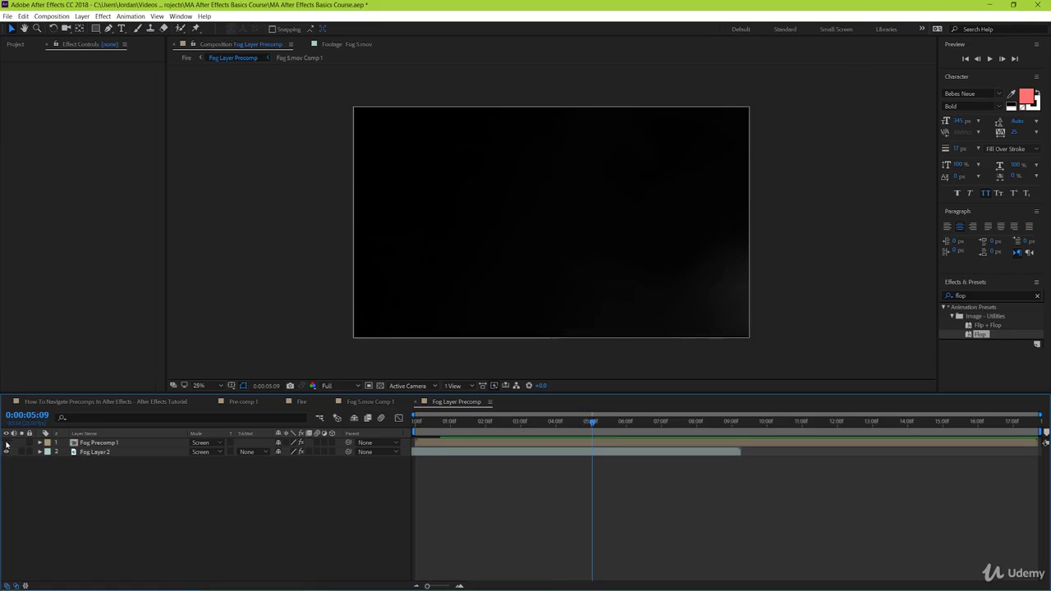
{"action": "left_click", "coordinate": [6, 452]}
{"action": "mouse_move", "coordinate": [578, 426]}
{"action": "left_mouse_down"}
{"action": "mouse_move", "coordinate": [424, 432]}
{"action": "mouse_move", "coordinate": [494, 430]}
{"action": "left_mouse_up"}
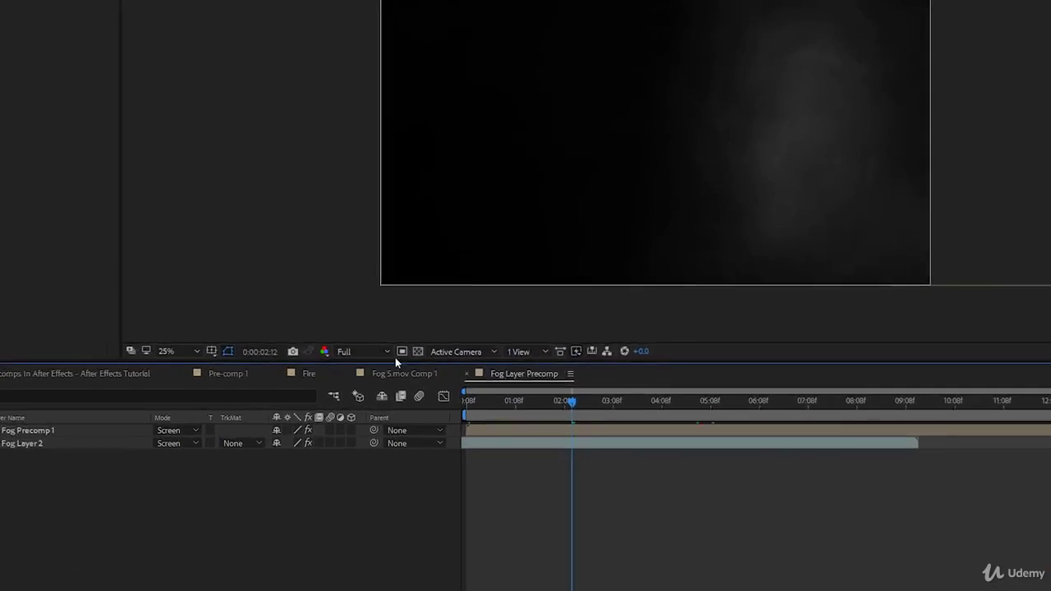
{"action": "key", "text": "Tab"}
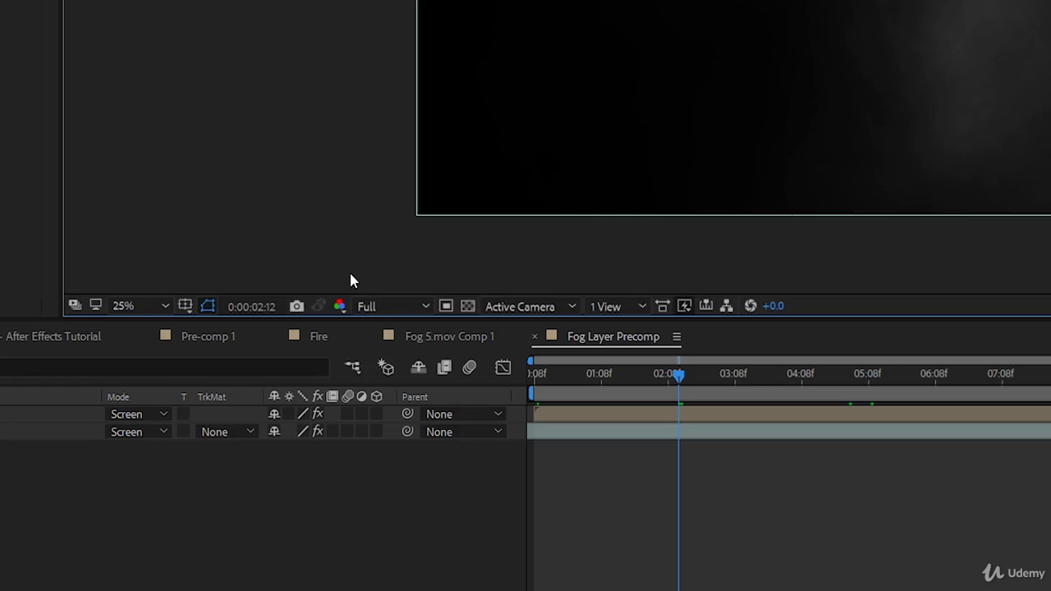
Return to Fire through the mini-flowchart, preview it, and set the time to frame 19
{"action": "key", "text": "Tab"}
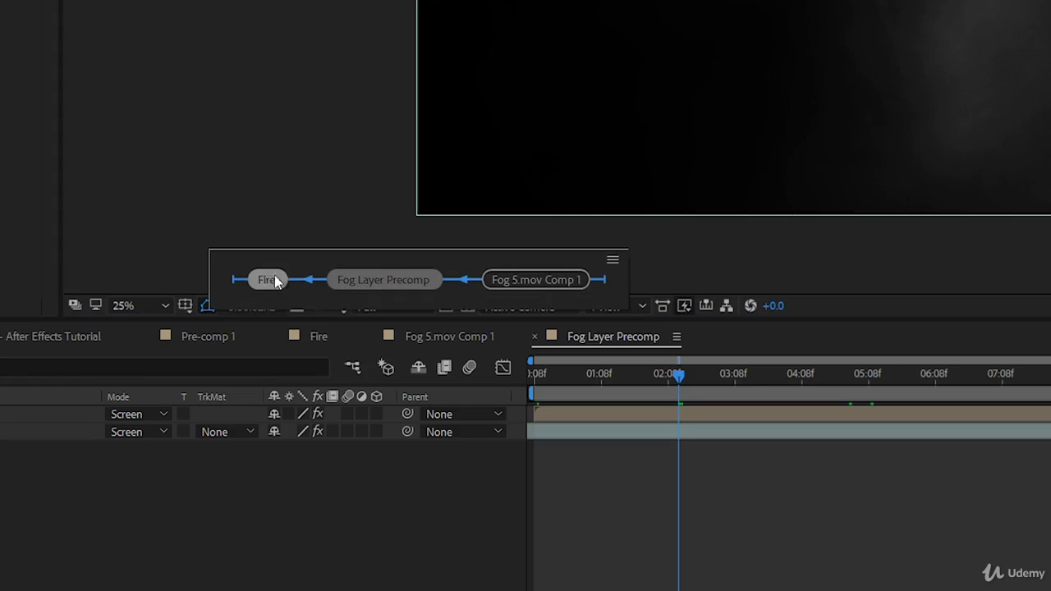
{"action": "left_click", "coordinate": [266, 281]}
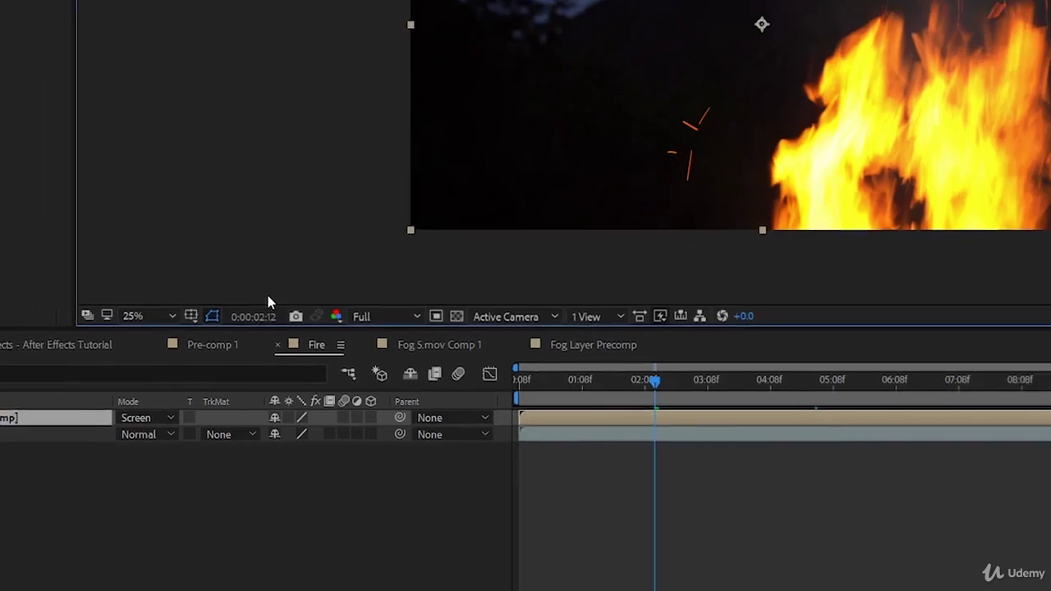
{"action": "key", "text": "space"}
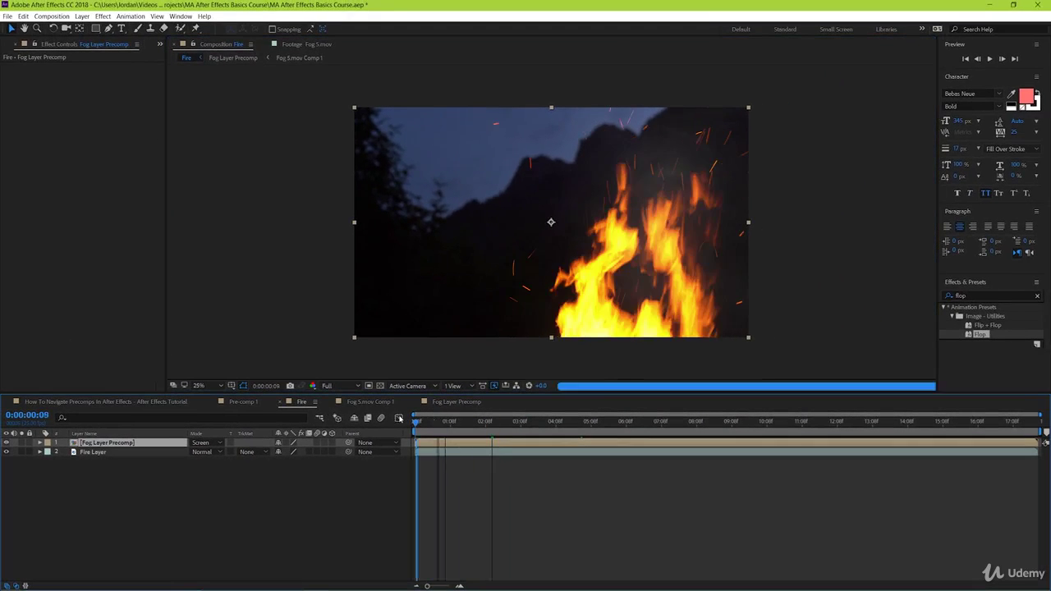
{"action": "key", "text": "space"}
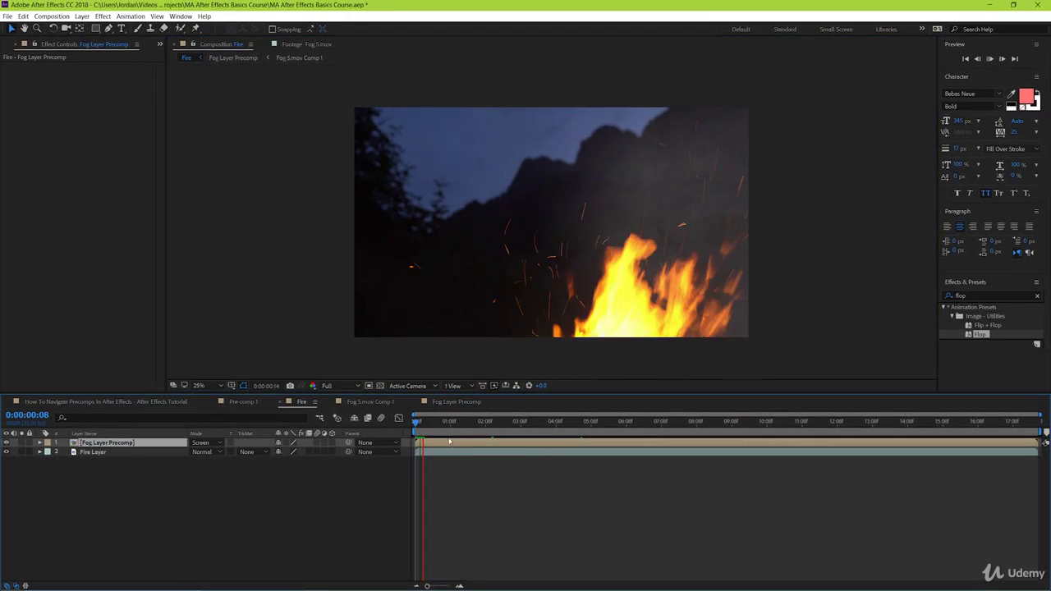
{"action": "key", "text": "space"}
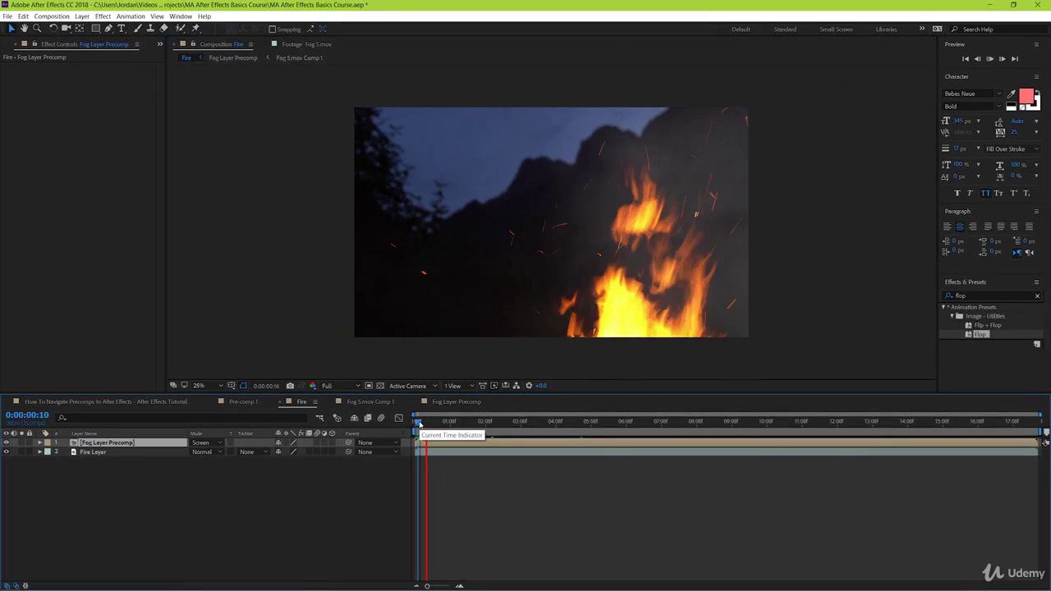
{"action": "left_click_drag", "start_coordinate": [419, 425], "coordinate": [431, 424]}
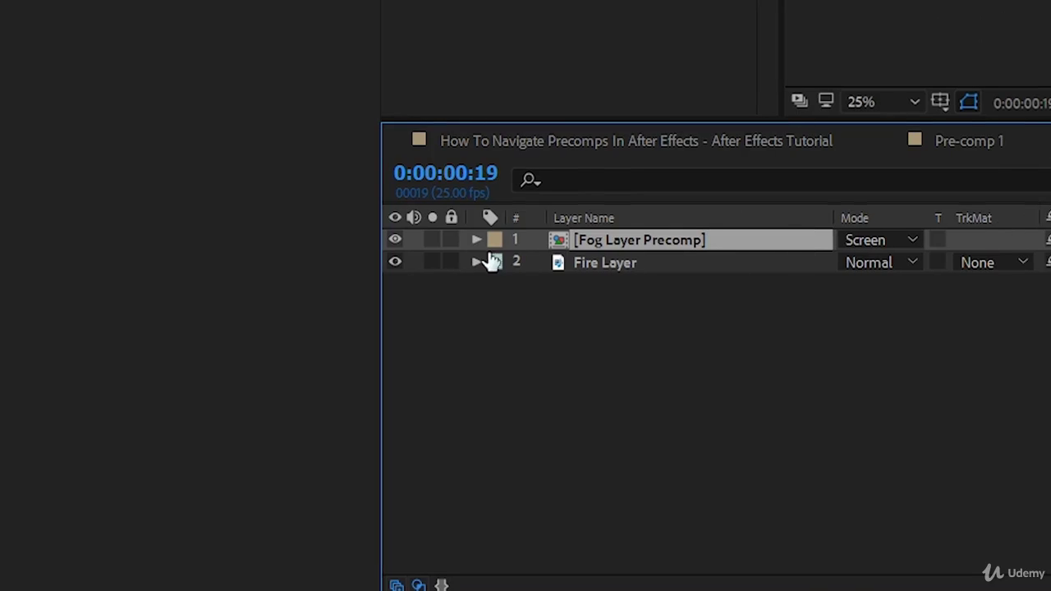
Twirl open the Fog Layer Precomp layer and its Transform group in the Fire timeline
{"action": "left_click", "coordinate": [476, 239]}
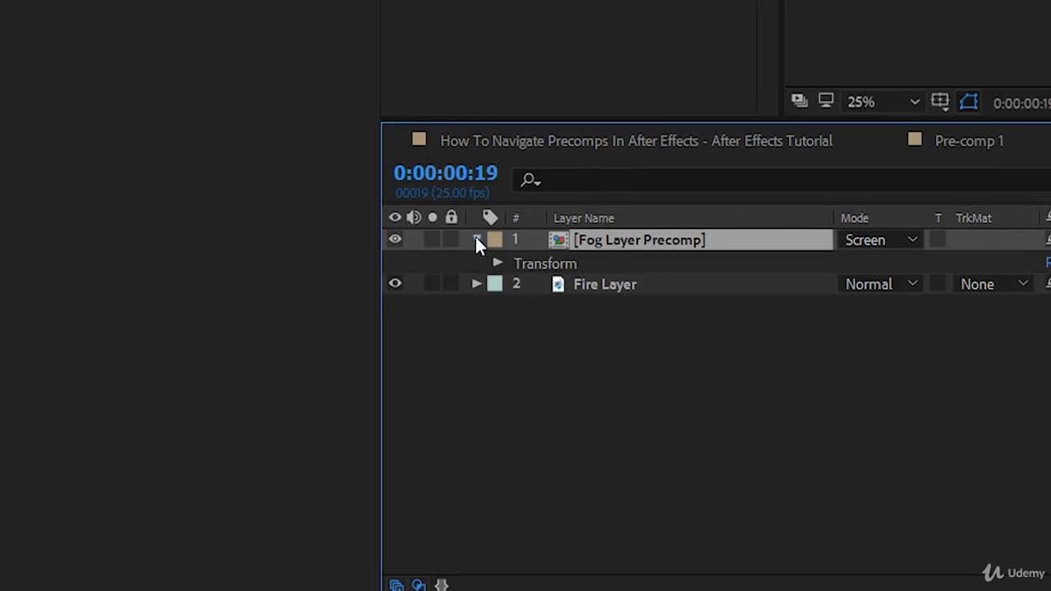
{"action": "left_click", "coordinate": [105, 264]}
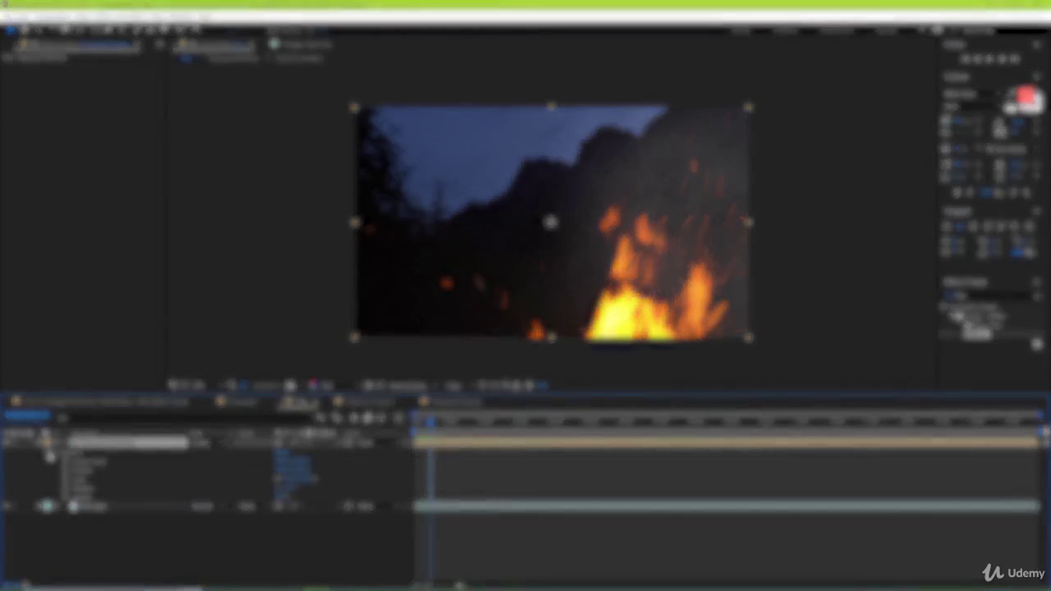
{"action": "double_click", "coordinate": [209, 422]}
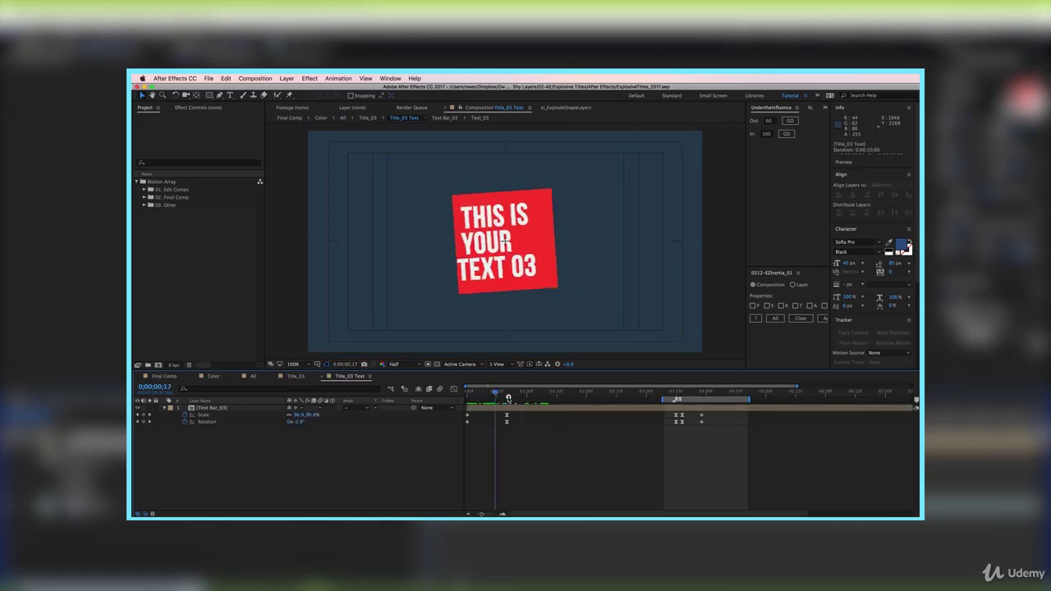
{"action": "left_click", "coordinate": [418, 390]}
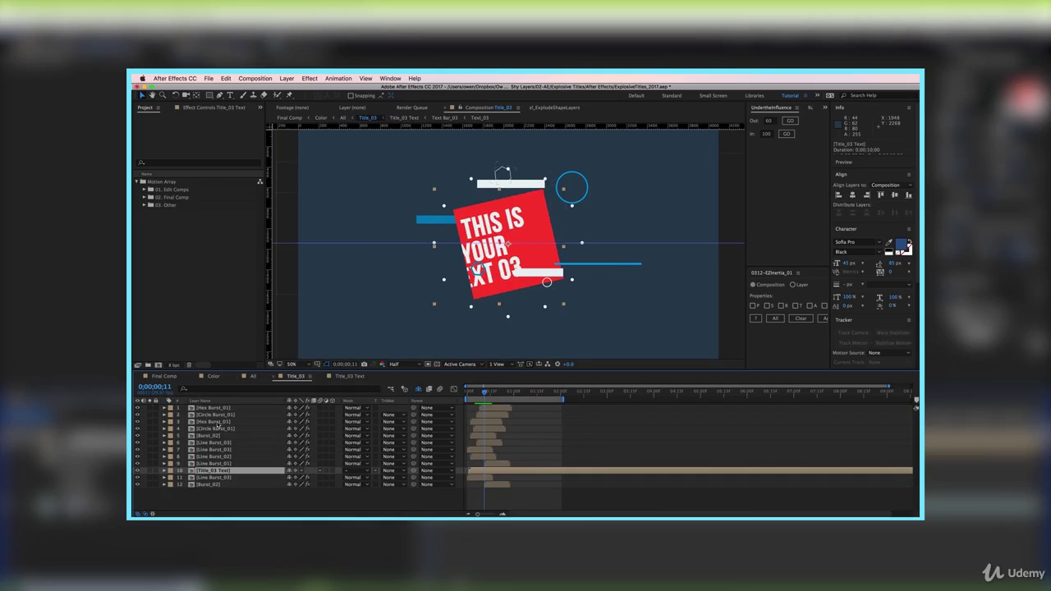
{"action": "left_click", "coordinate": [150, 408]}
{"action": "left_click", "coordinate": [150, 436]}
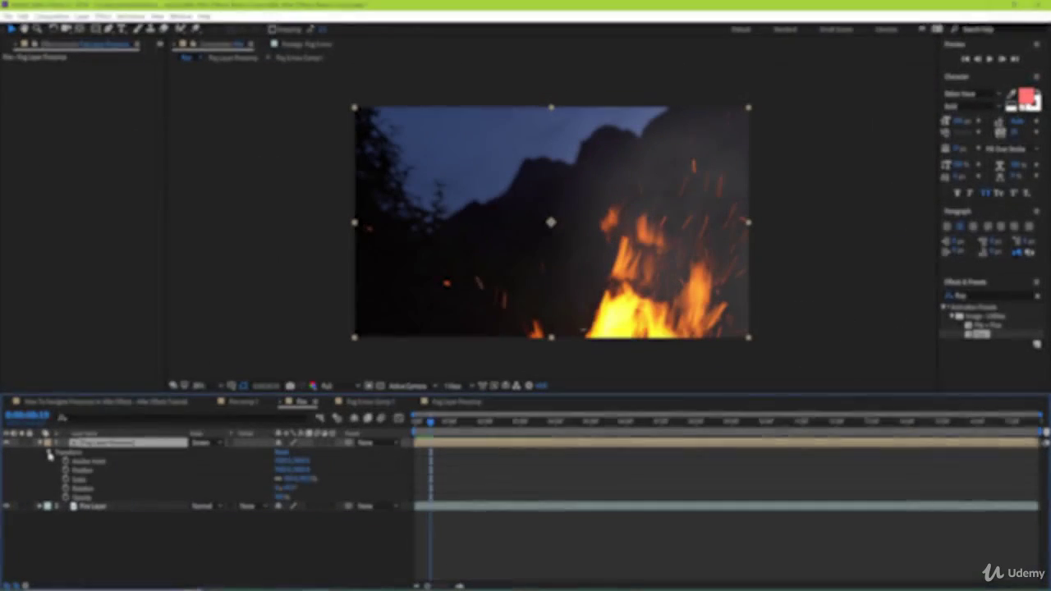